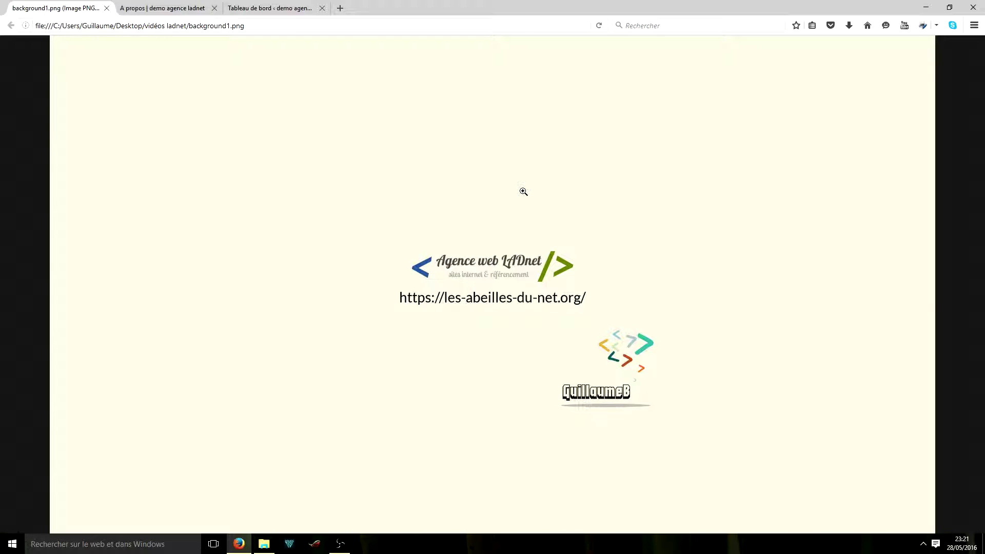
Step: View the demo site's navigation menu and open its Accueil and Home pages
click(175, 11)
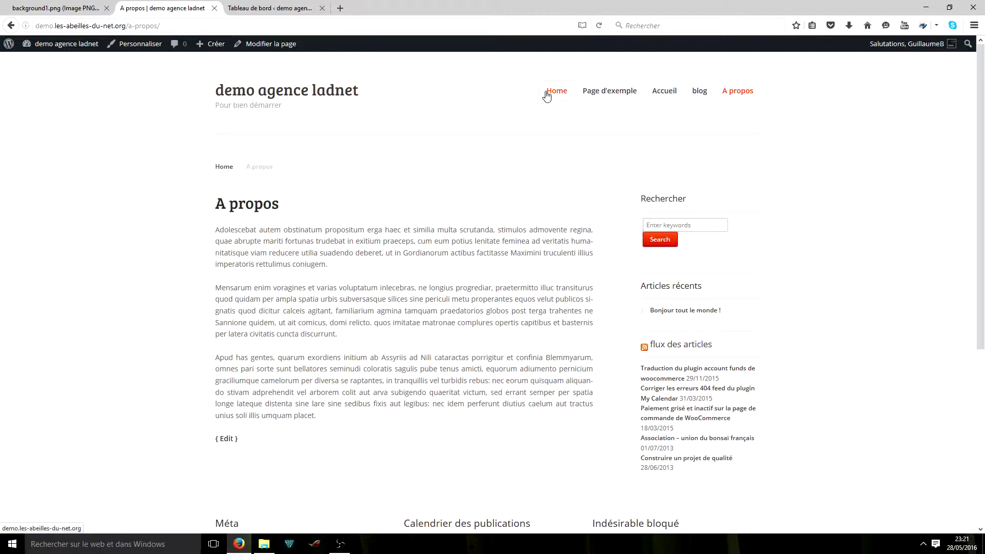
click(665, 91)
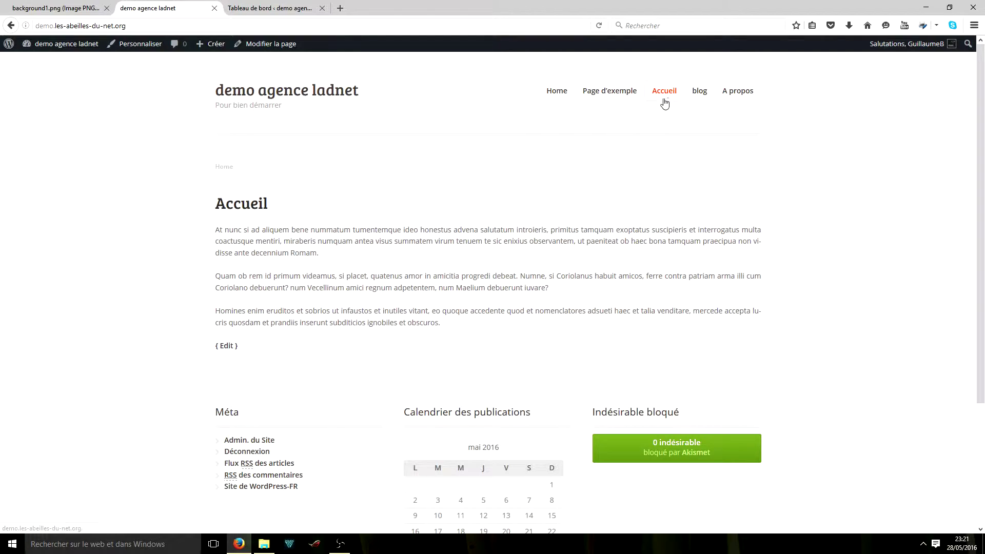
click(560, 92)
mouse_move(80, 47)
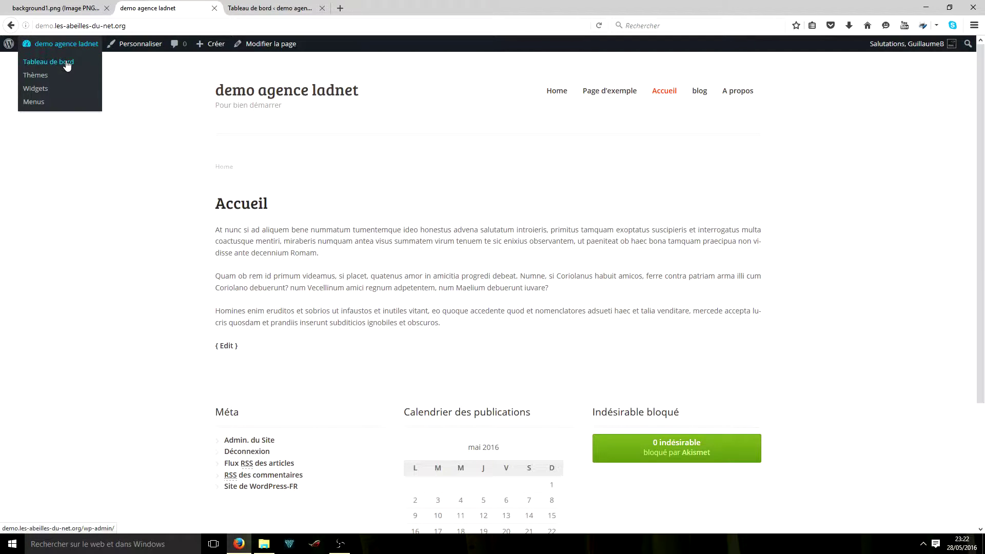
Step: Create a new menu named "principal" in the demo site's dashboard
click(259, 9)
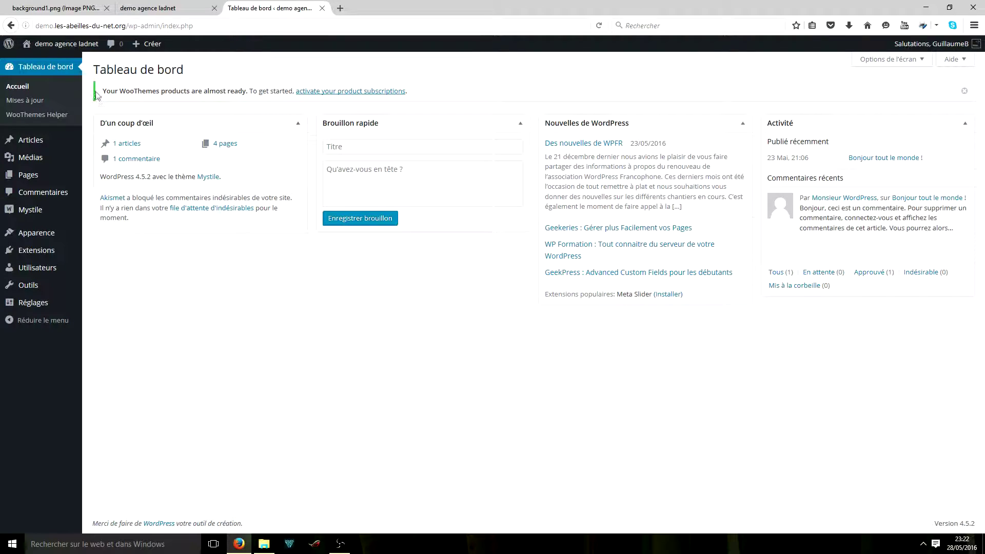
mouse_move(39, 233)
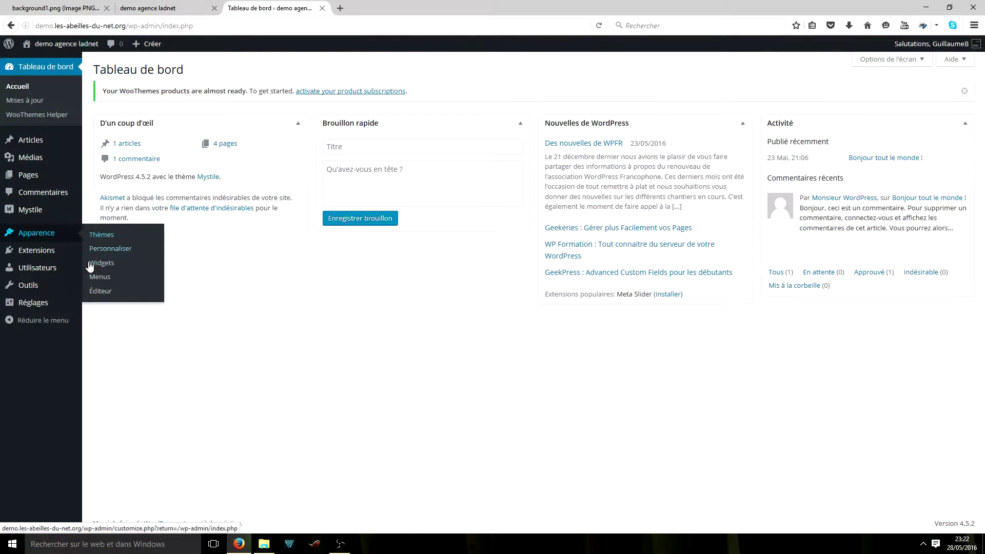
click(93, 278)
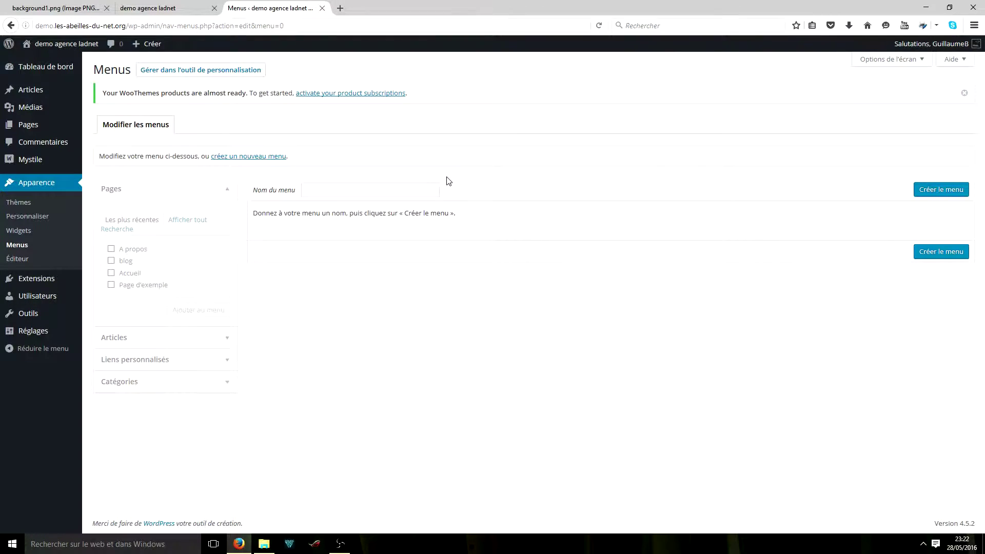
click(361, 195)
text(menu principal)
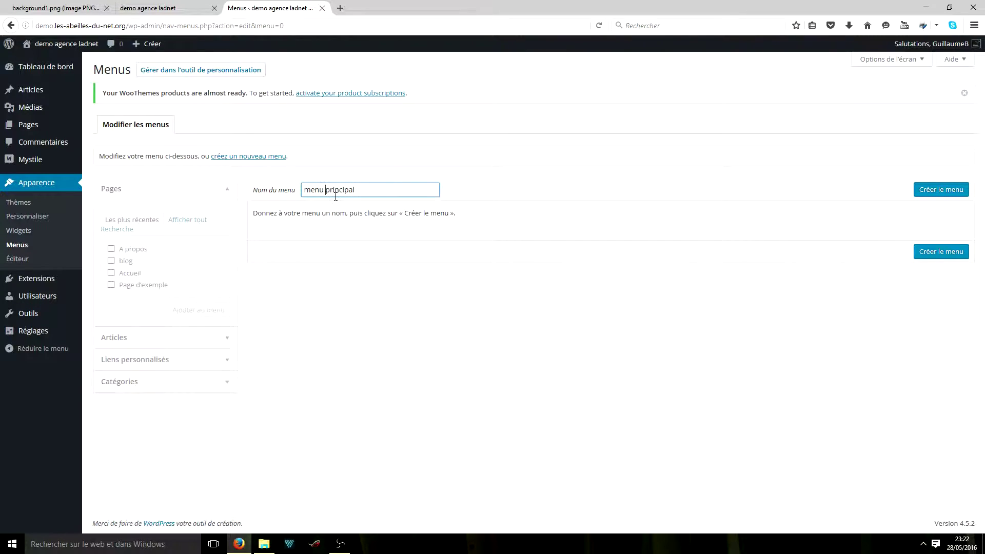
key(BackSpace)
key(BackSpace)
key(BackSpace)
key(BackSpace)
key(BackSpace)
click(936, 191)
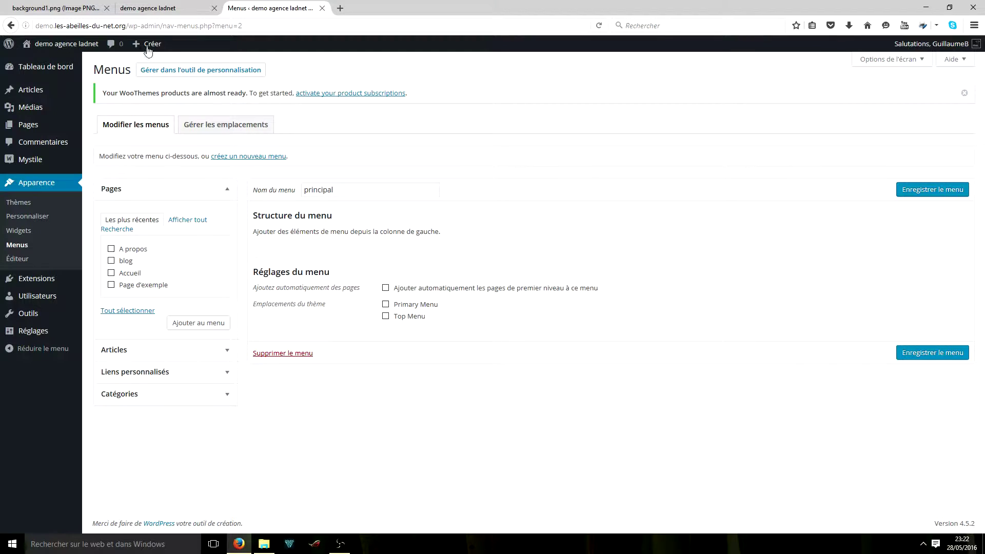
Step: Examine the live site's navigation and blog page, then view the menu on the WooCommerce account funds article from the feed and close it
click(165, 11)
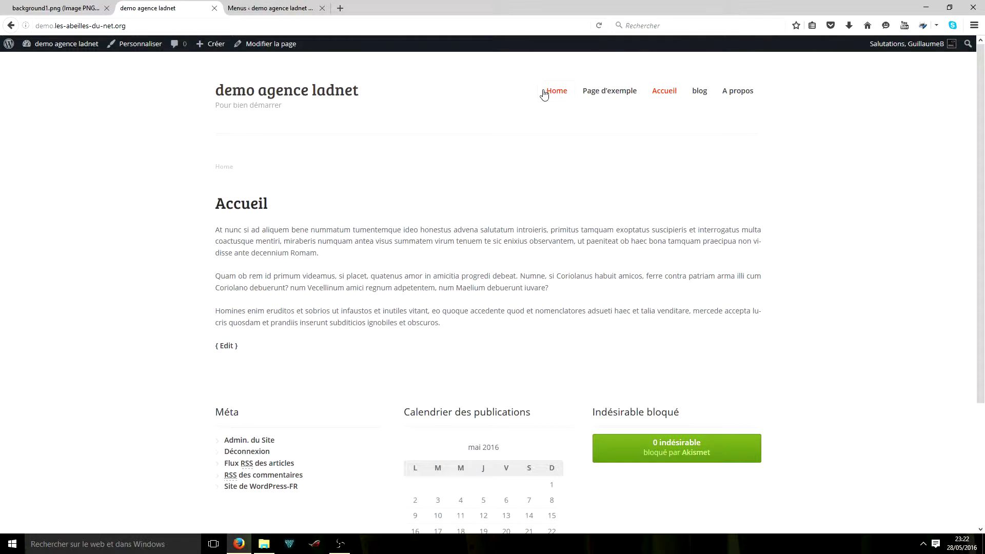
click(309, 6)
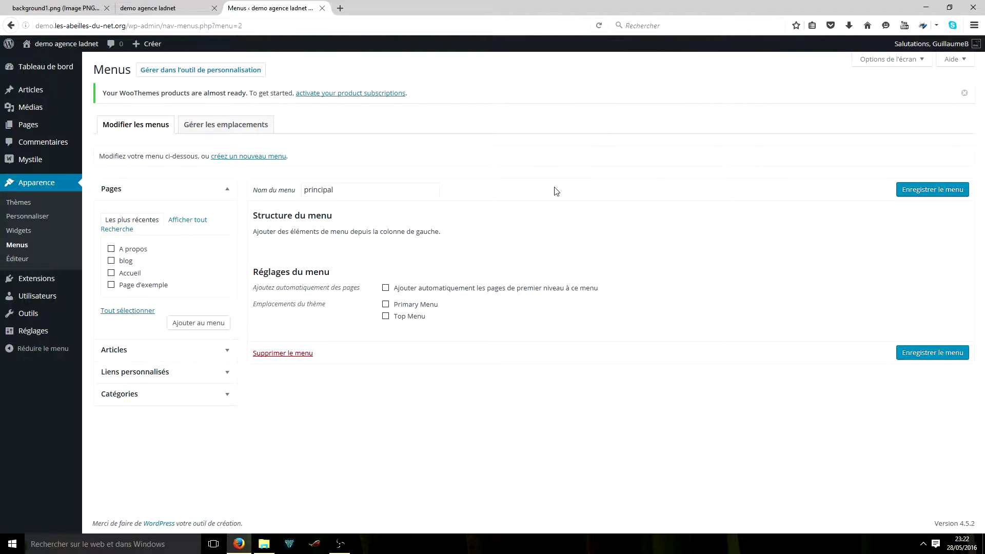
click(180, 5)
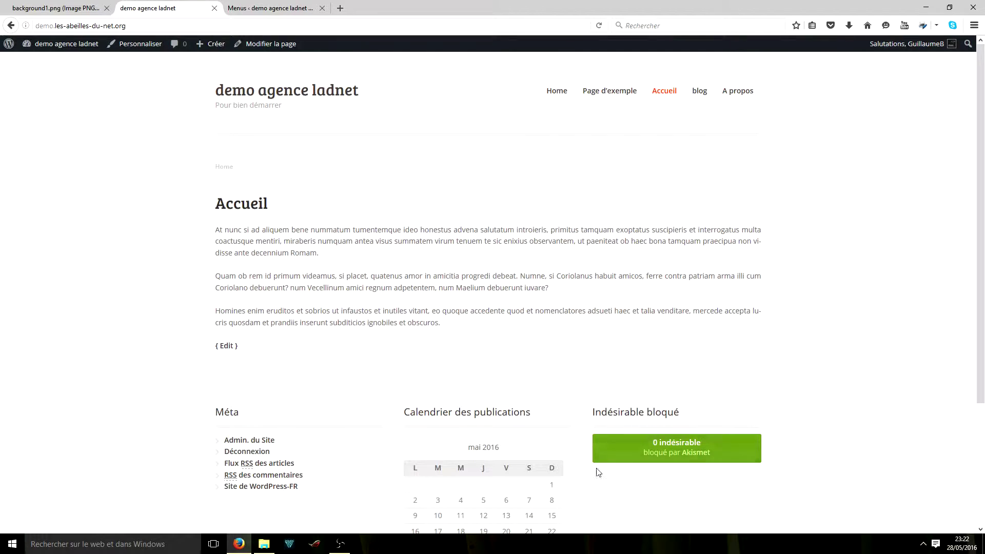
click(707, 91)
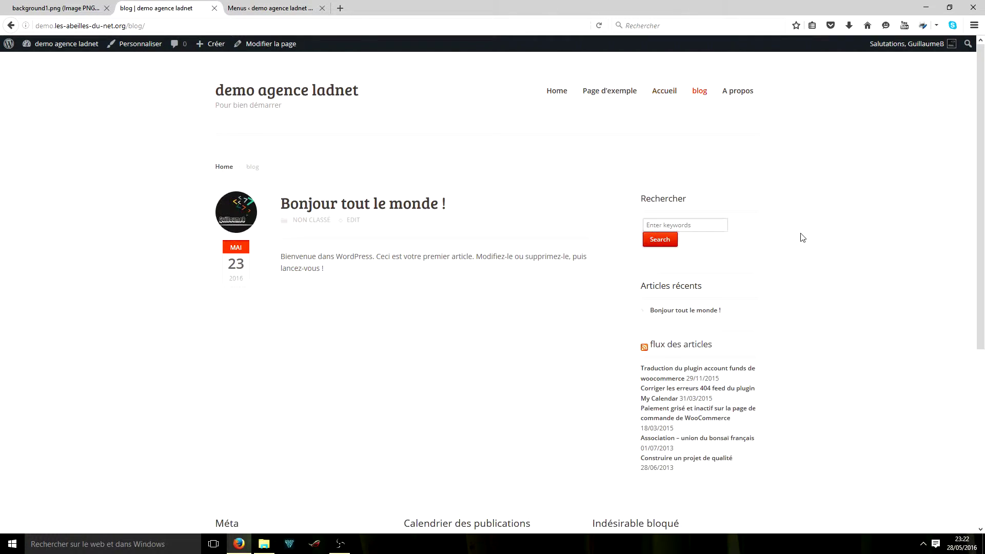
middle_click(688, 369)
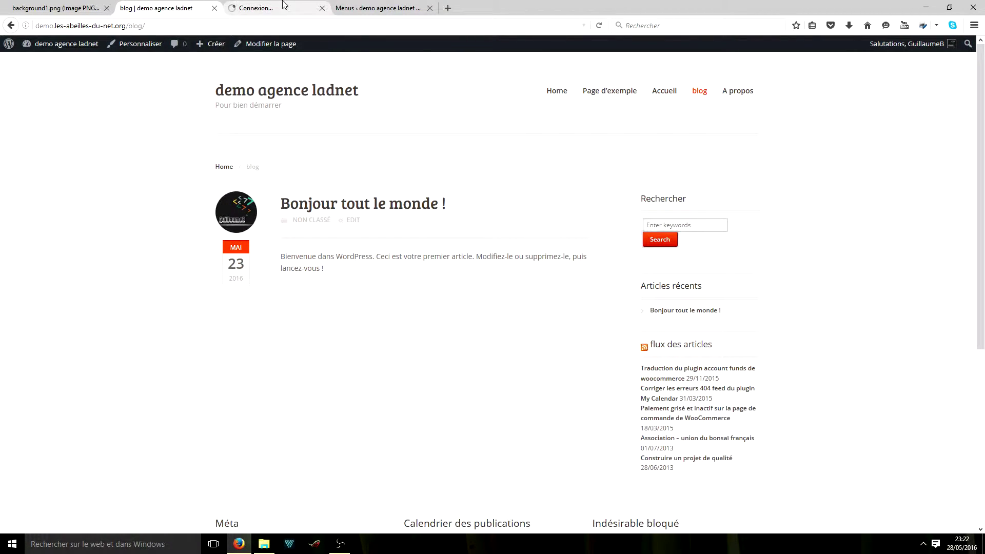
click(283, 5)
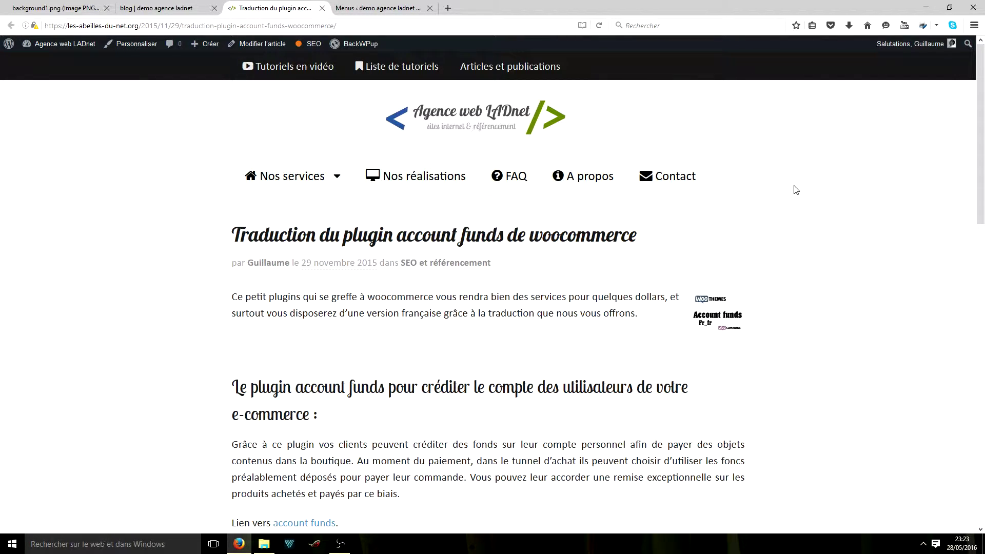
mouse_move(243, 189)
click(322, 8)
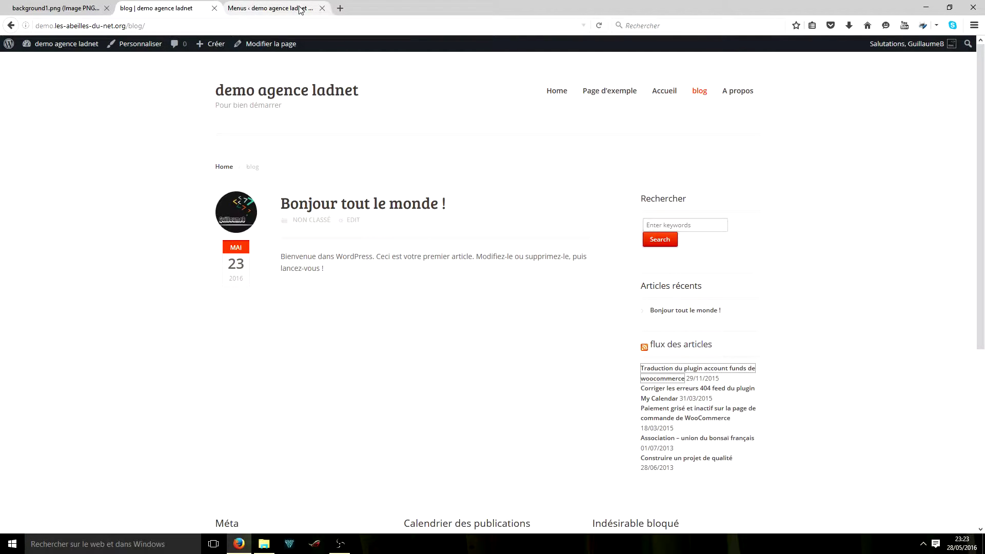
Step: Assign the principal menu to the Primary Menu location, save it, and review the theme location assignments
click(301, 9)
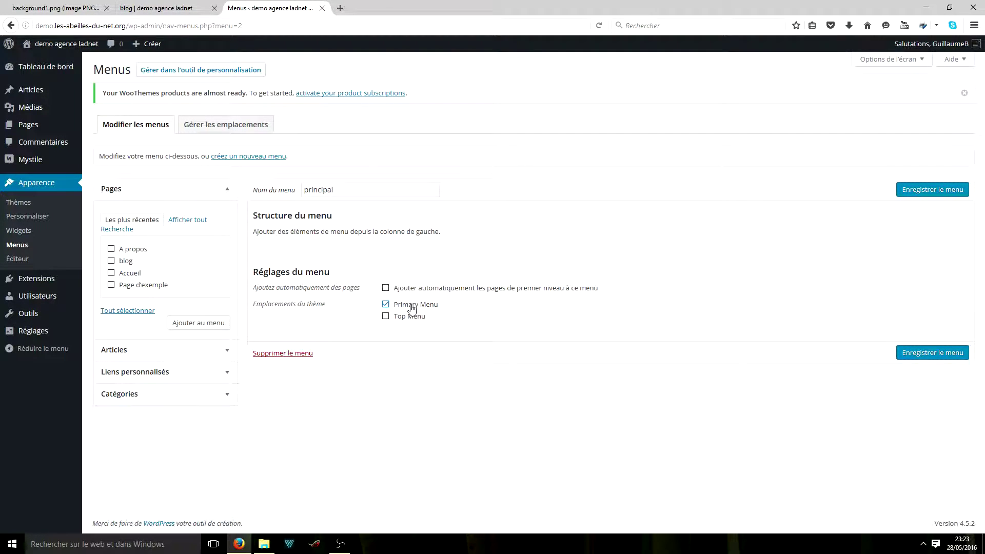
click(953, 354)
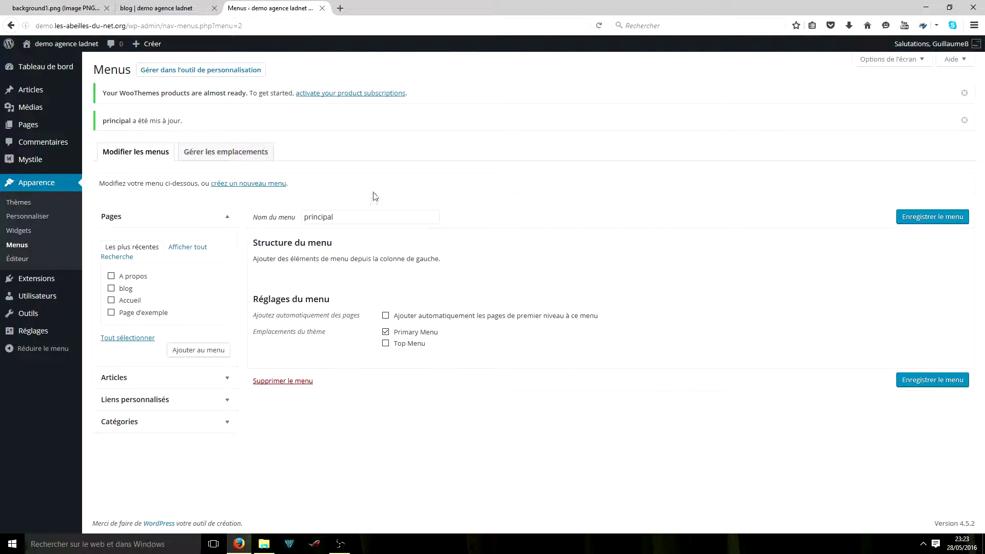
click(230, 157)
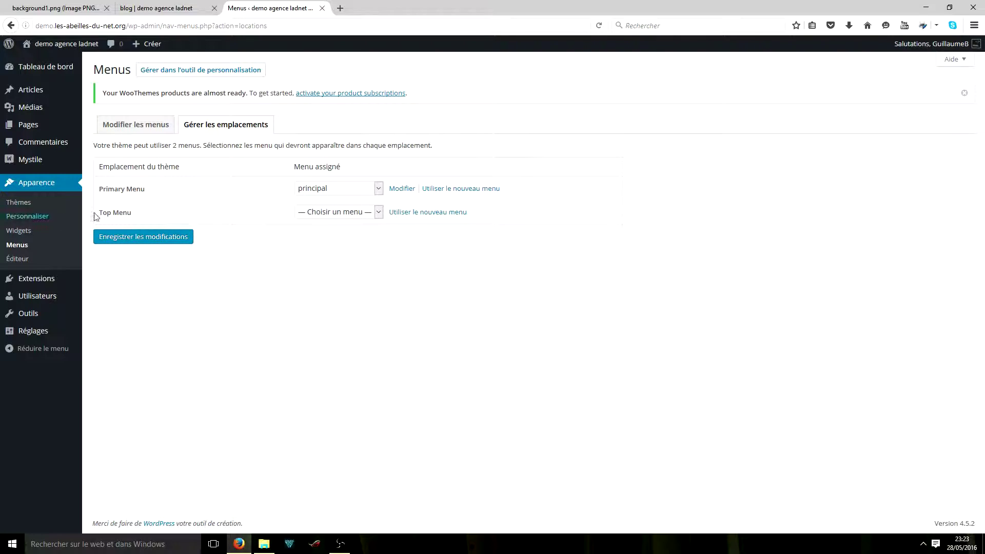
Step: Add the pages A propos, blog, Accueil and Page d'exemple to the principal menu
click(132, 131)
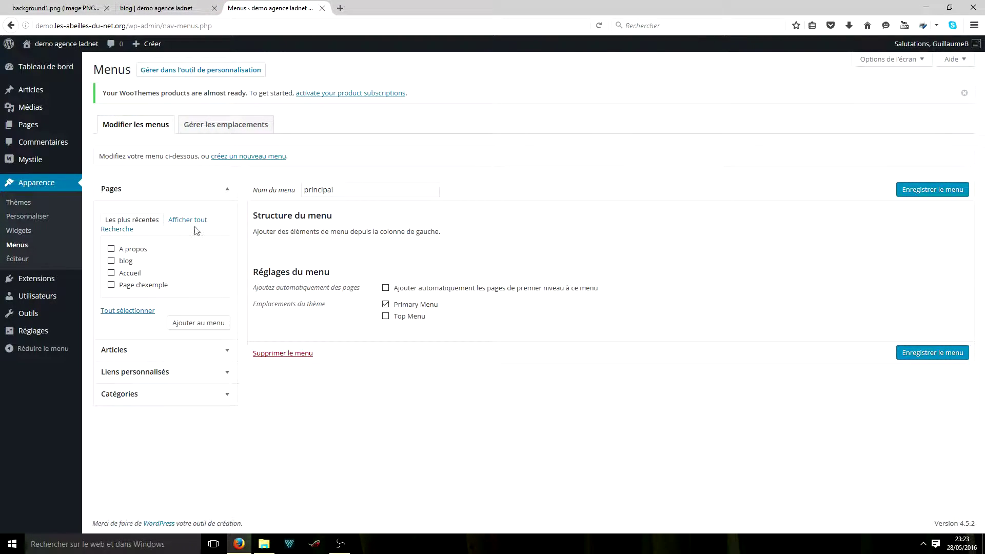
click(135, 249)
click(127, 262)
click(129, 274)
click(134, 286)
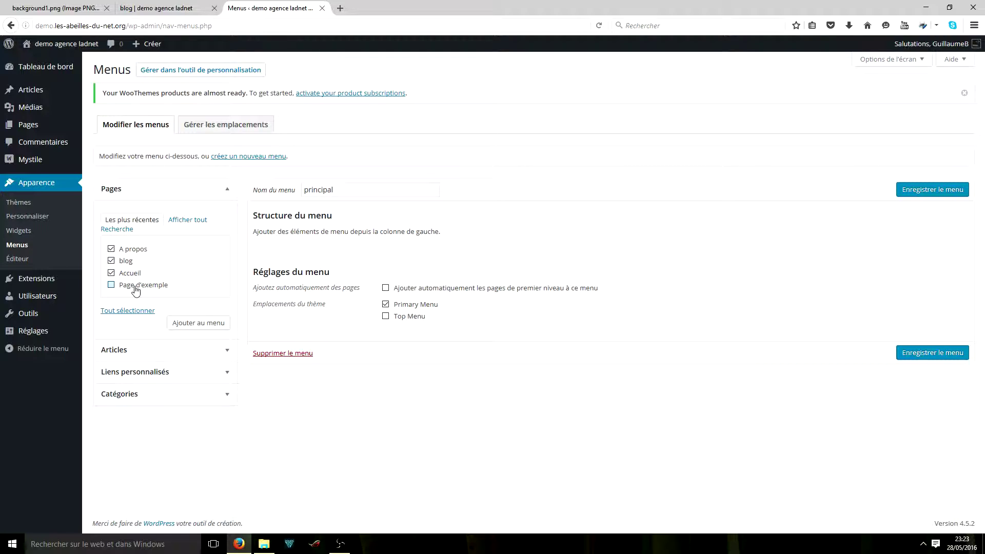
click(201, 324)
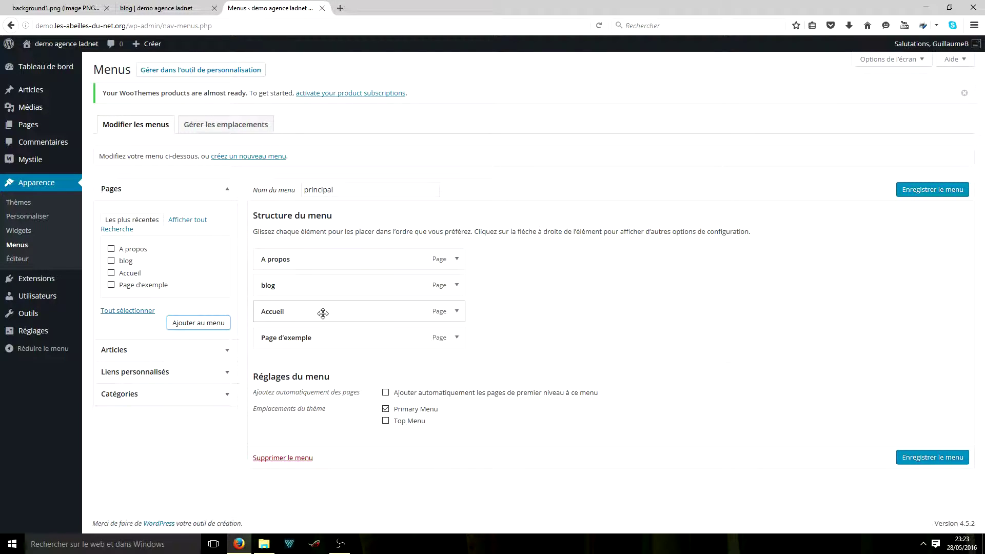
Step: Order the menu items as Accueil, Page d'exemple, blog, A propos, save the menu and reload the live site to check it
drag(323, 313, 319, 260)
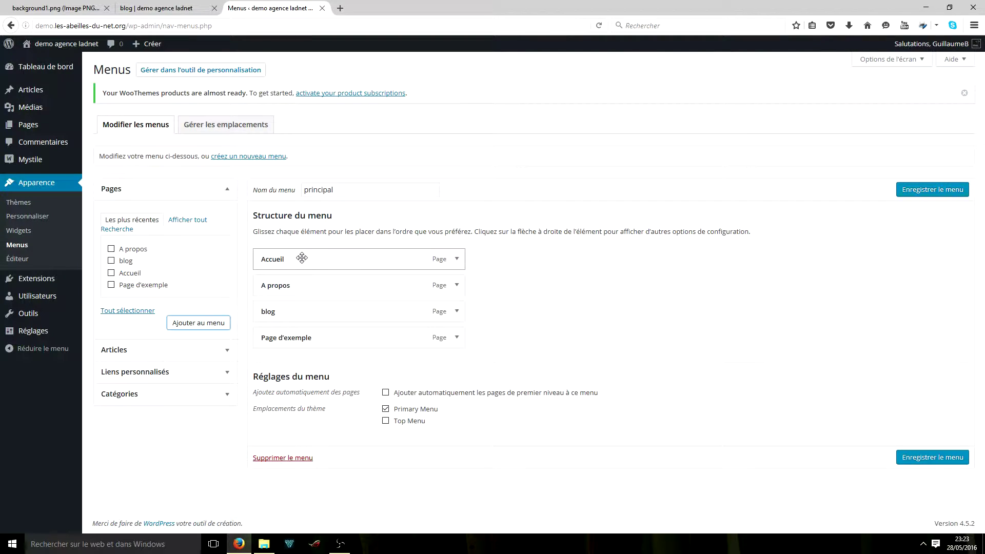
drag(288, 334, 288, 283)
drag(290, 336, 293, 310)
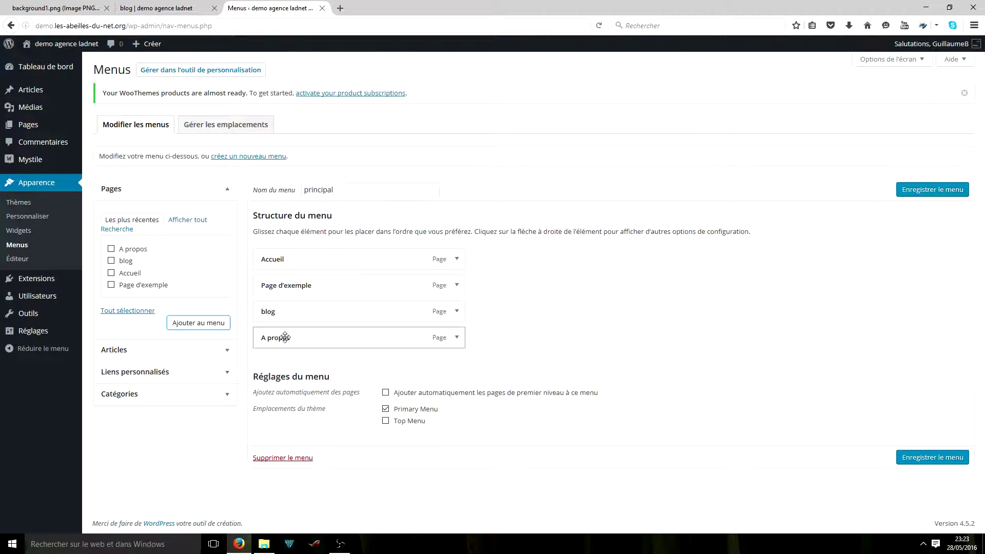
click(950, 193)
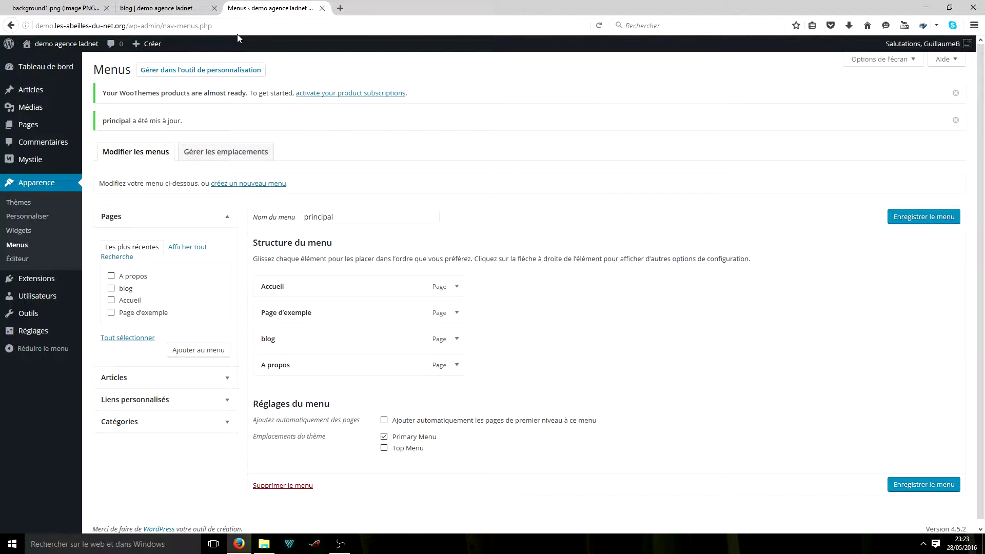
click(195, 8)
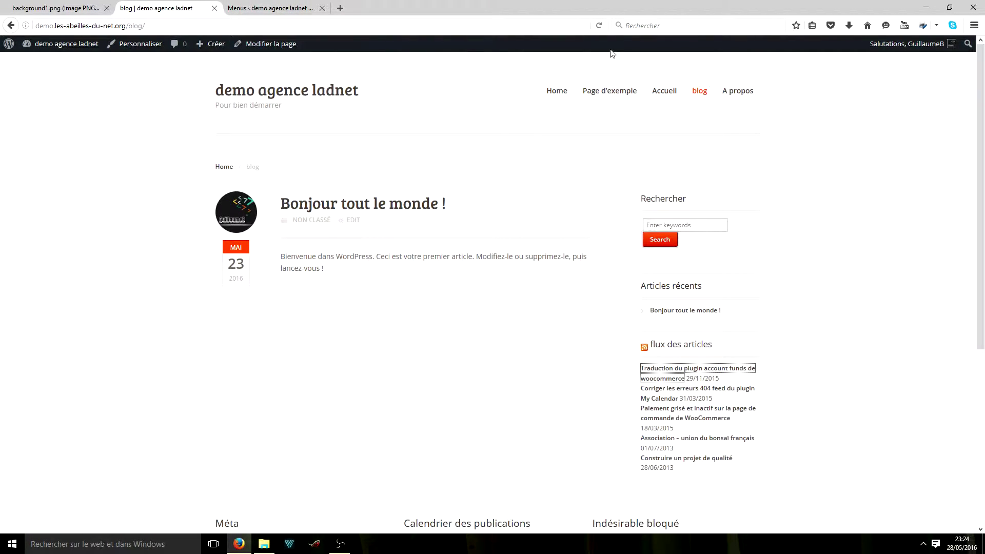
click(600, 26)
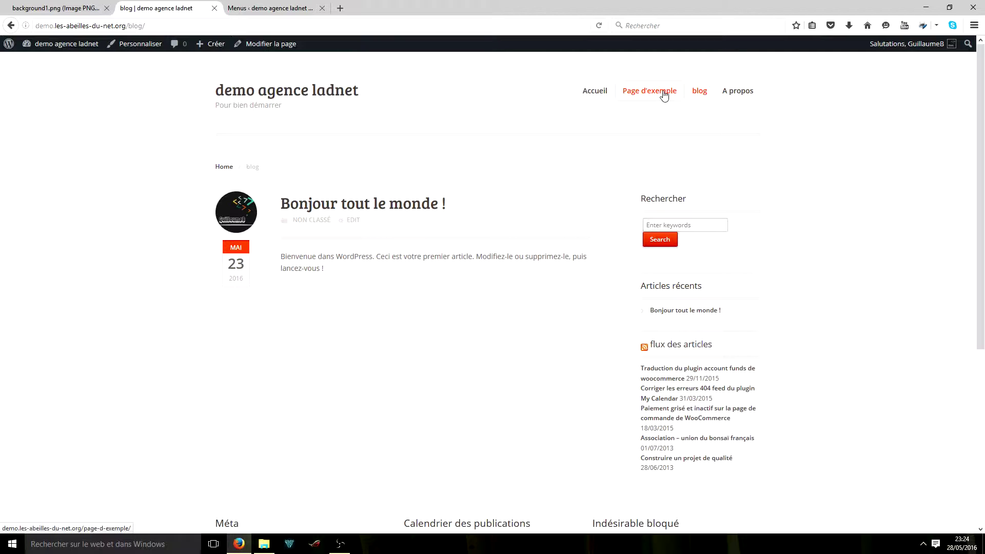
Step: Move the blog item above Page d'exemple, save the menu and reload the live site to check the order
click(275, 7)
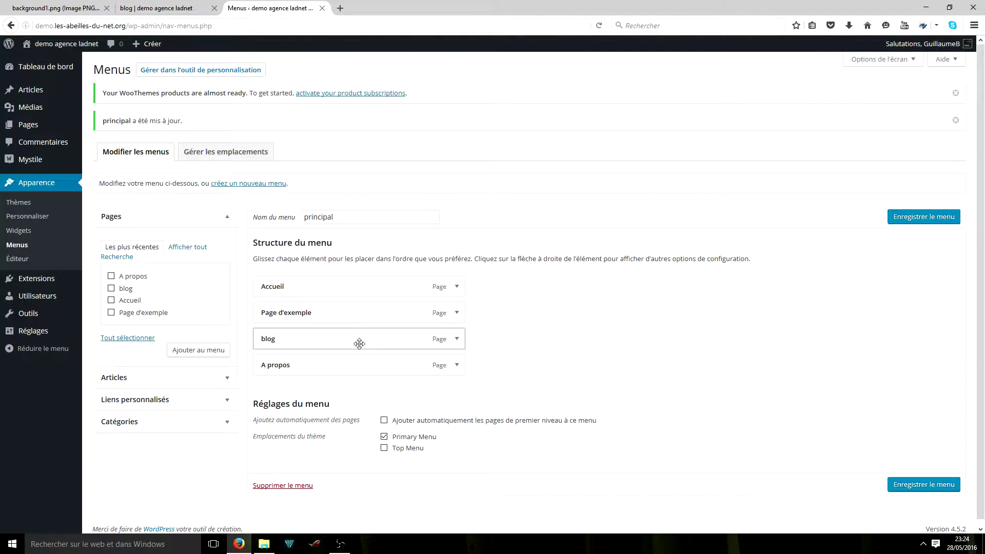
drag(360, 343, 359, 321)
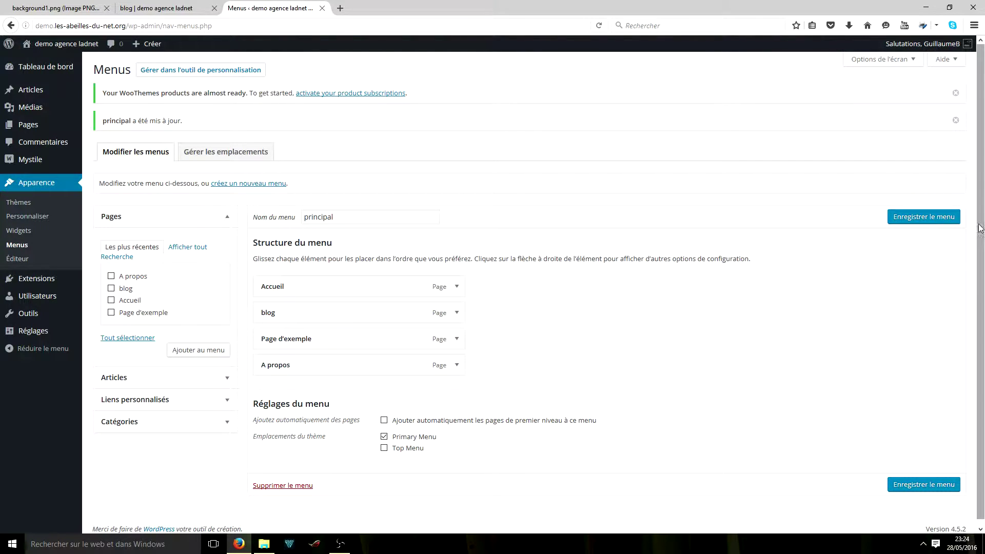
click(943, 221)
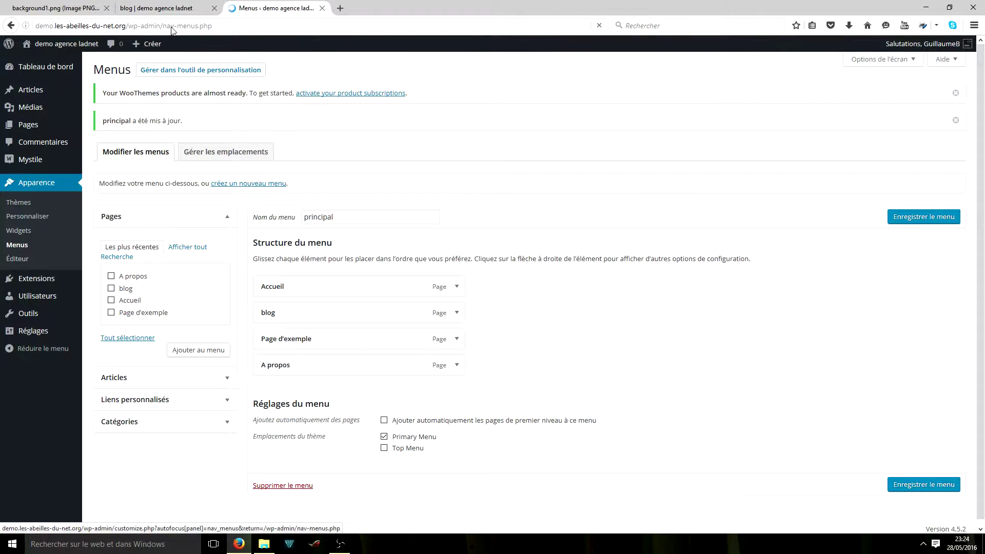
click(173, 11)
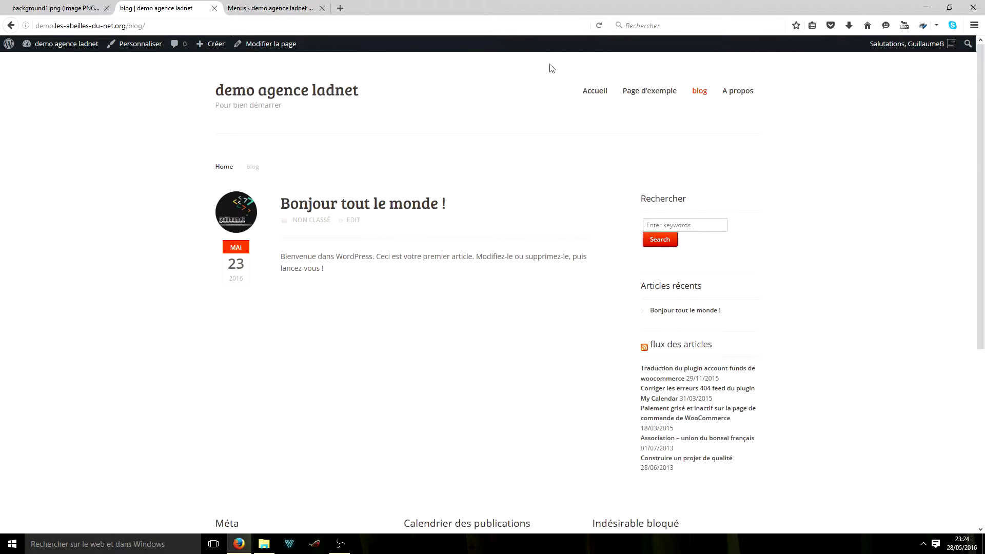
click(599, 25)
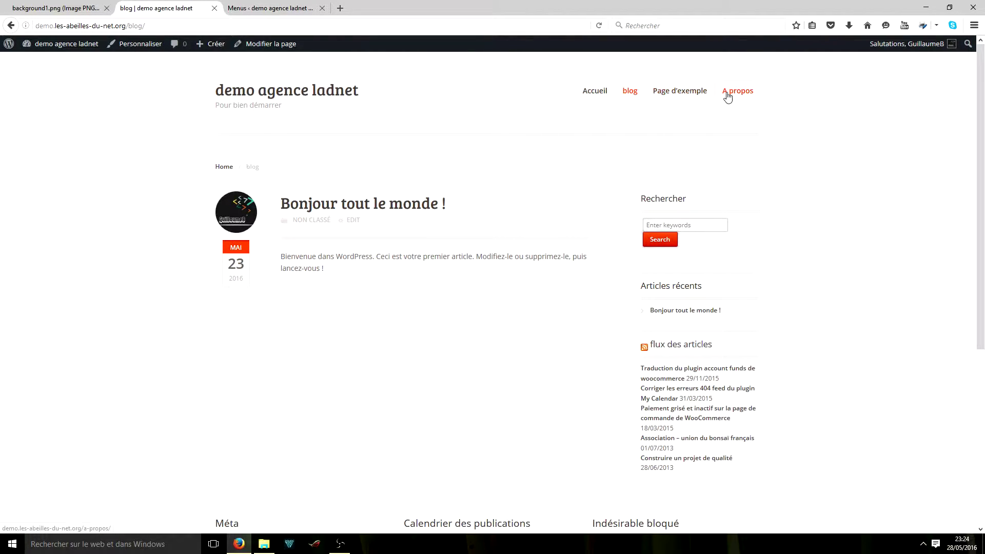
Step: Examine the Accueil menu item's settings in the menu structure and collapse them again
click(276, 11)
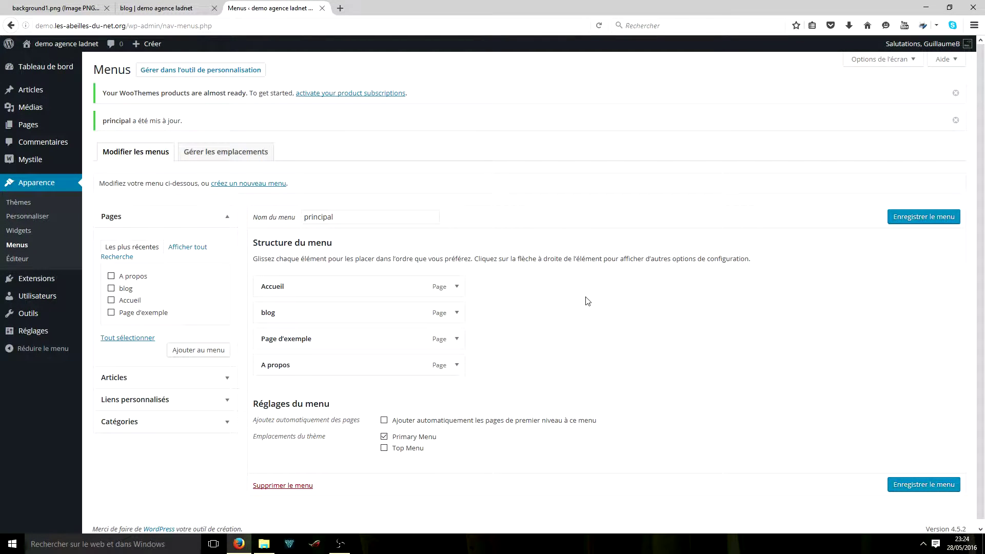
scroll(585, 301, down, 1)
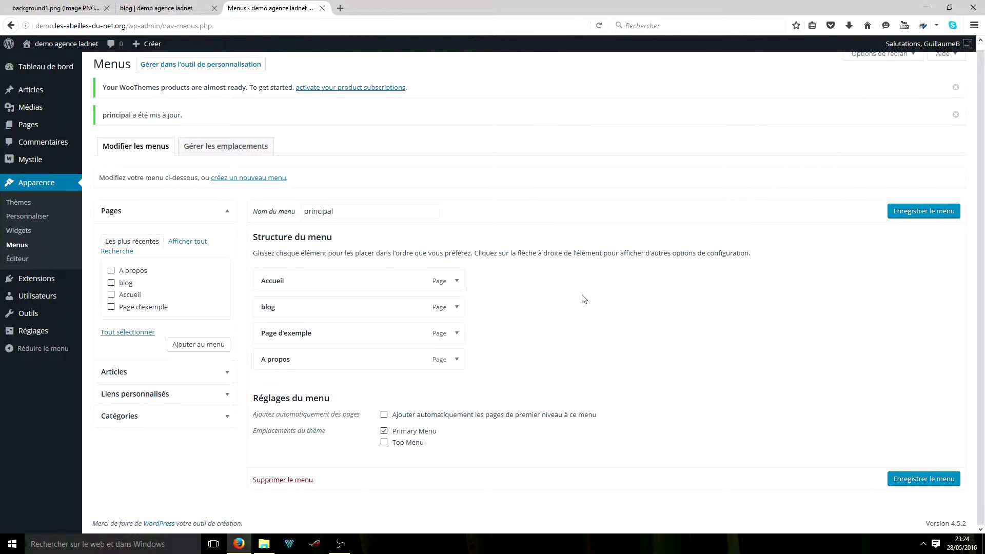
click(456, 281)
scroll(659, 294, down, 2)
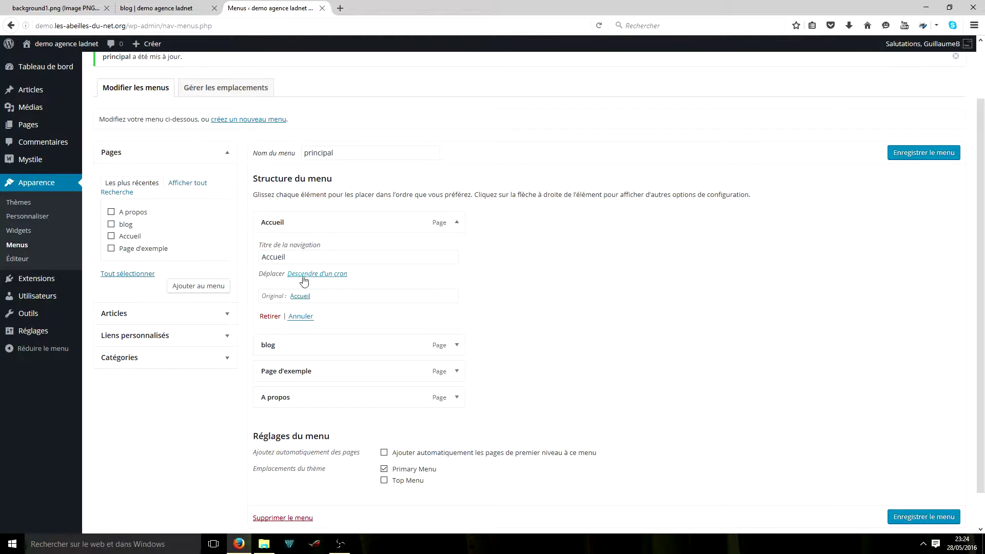
click(457, 222)
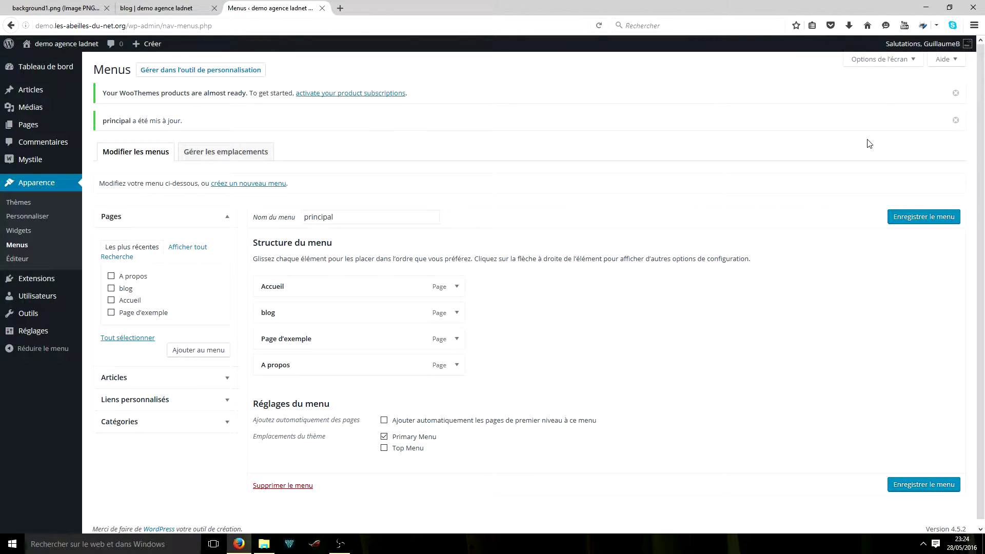
Step: Enable the Étiquettes block and the advanced menu properties Cible du lien, Attribut de titre and Description in the screen options
click(902, 62)
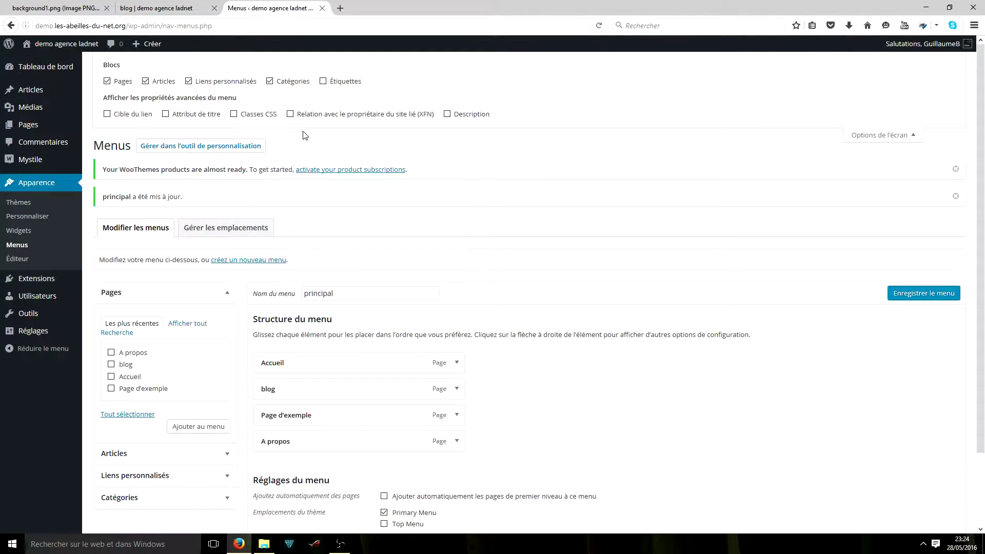
click(323, 81)
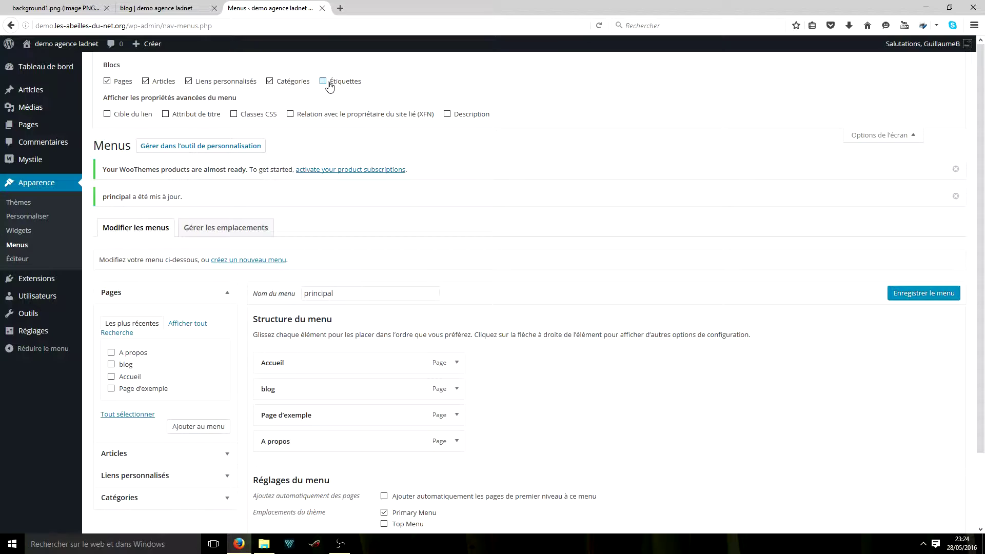
click(136, 116)
click(178, 117)
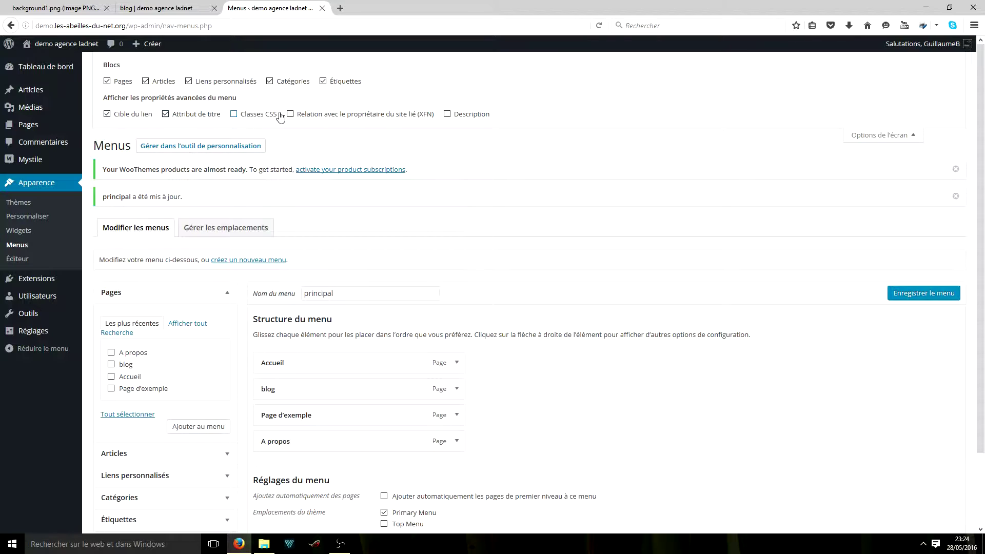
click(459, 118)
click(881, 139)
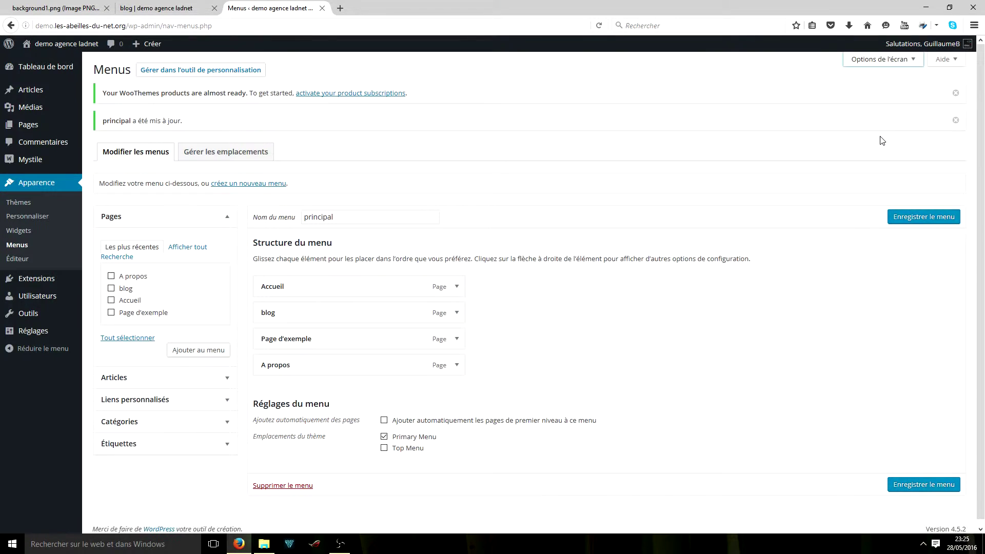
click(887, 60)
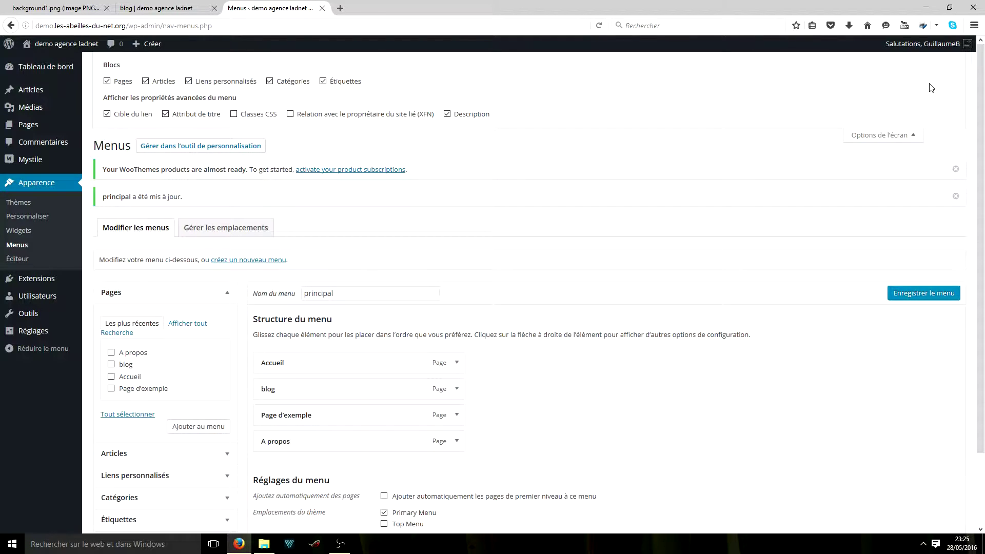
click(893, 136)
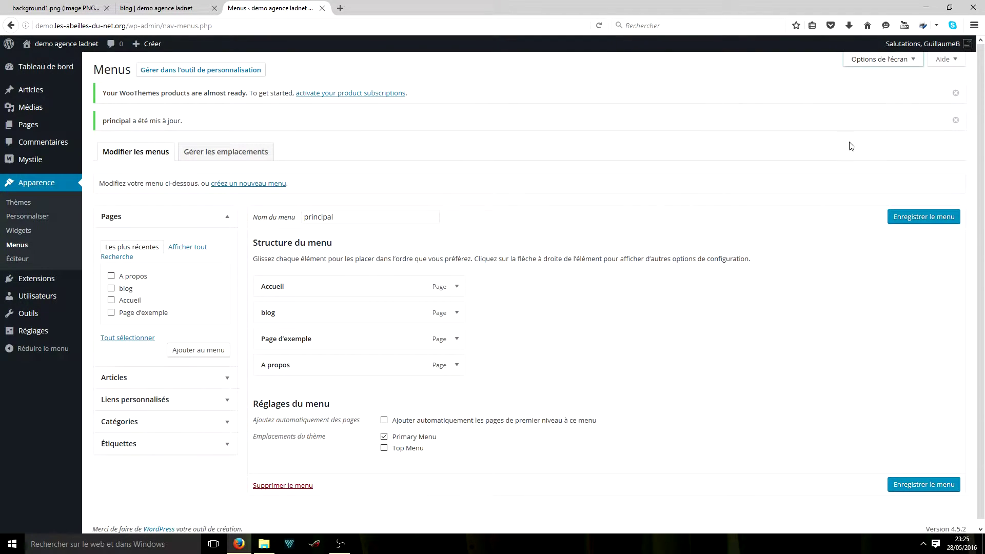
Step: Give the Accueil item the title attribute "page d'accueil" and description "Description dans le menu de la page d'accueil.", and save the menu
click(456, 286)
scroll(436, 256, down, 3)
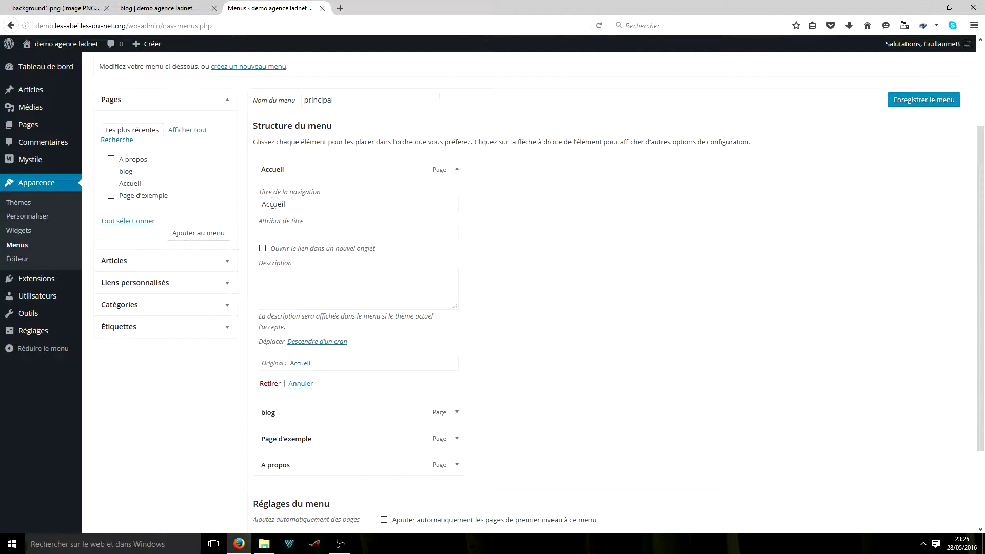
click(274, 233)
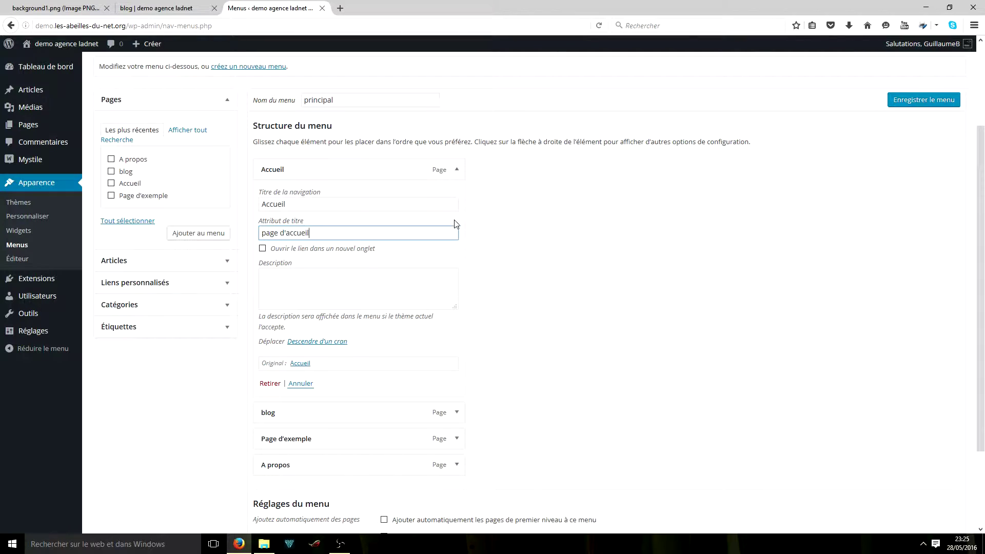
click(336, 282)
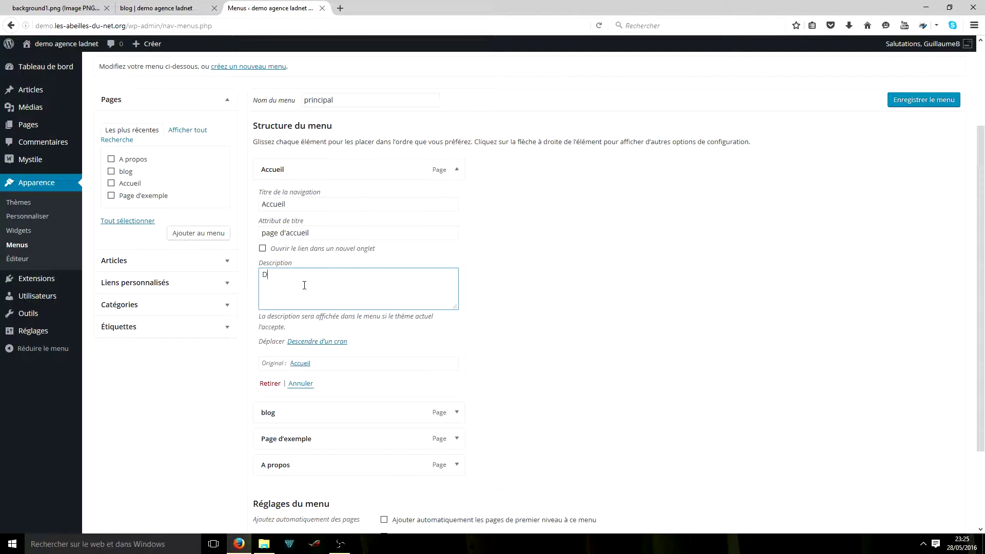
text(tion dans le menu de la page d'accueil.)
click(939, 101)
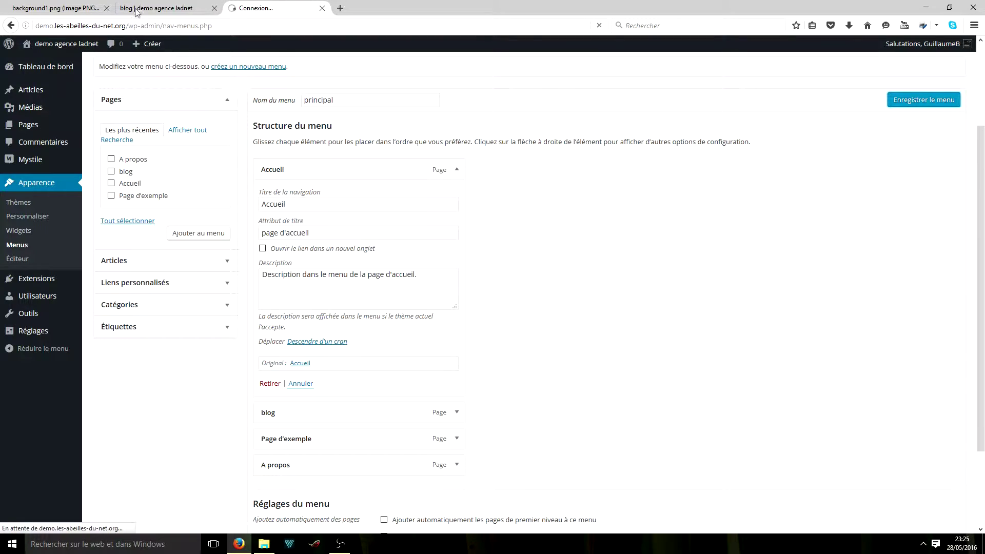
Step: Reload the live site, check the Accueil link's tooltip against the item's title attribute and description, and collapse its settings
click(165, 7)
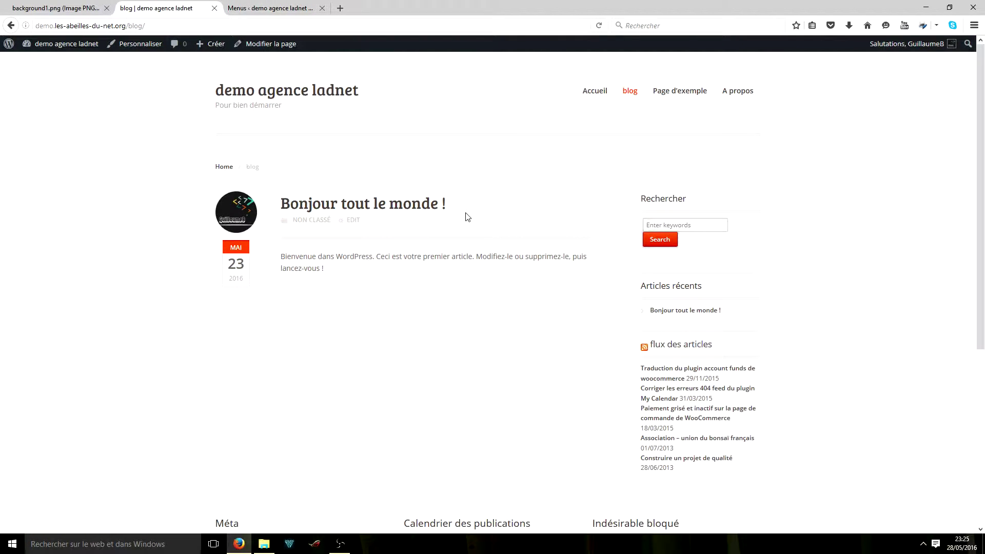
click(600, 26)
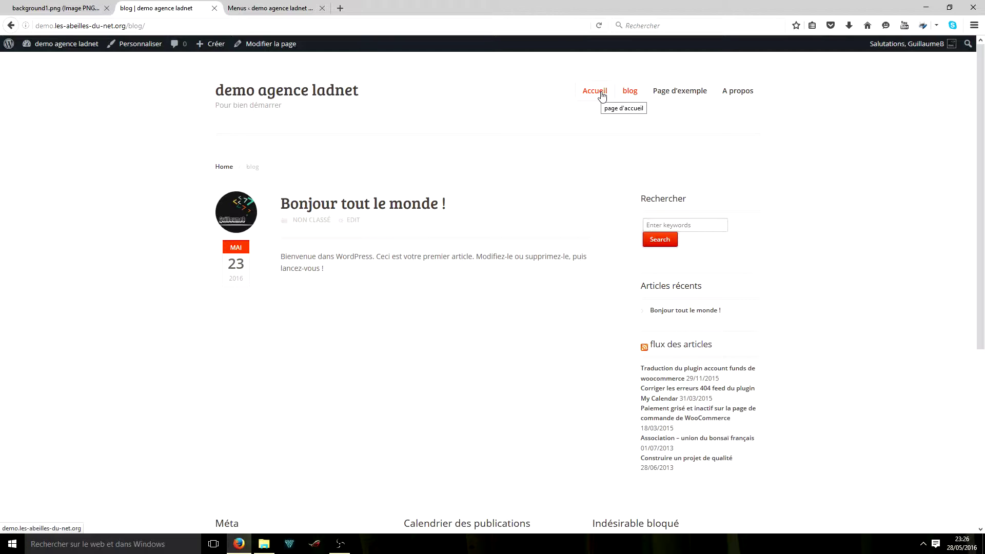
click(287, 8)
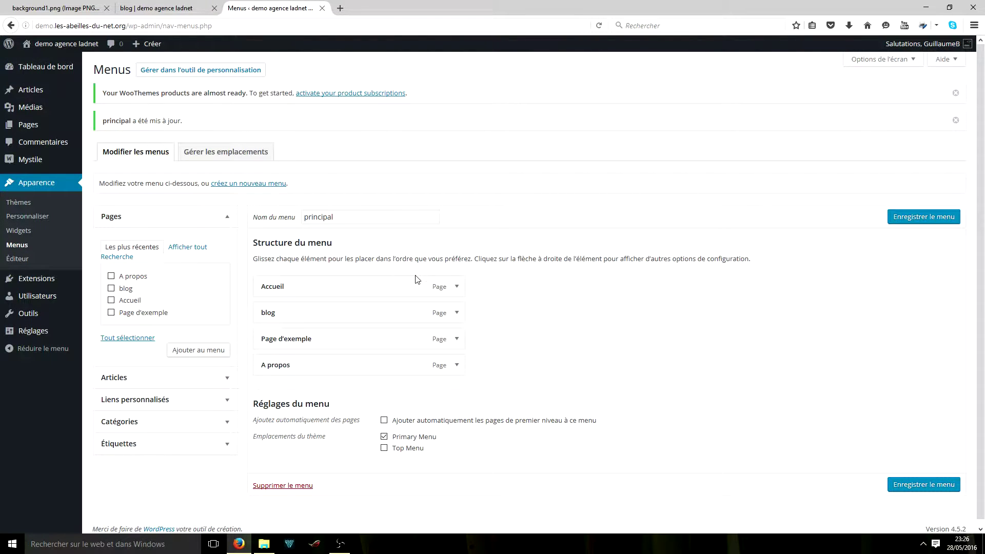
click(457, 287)
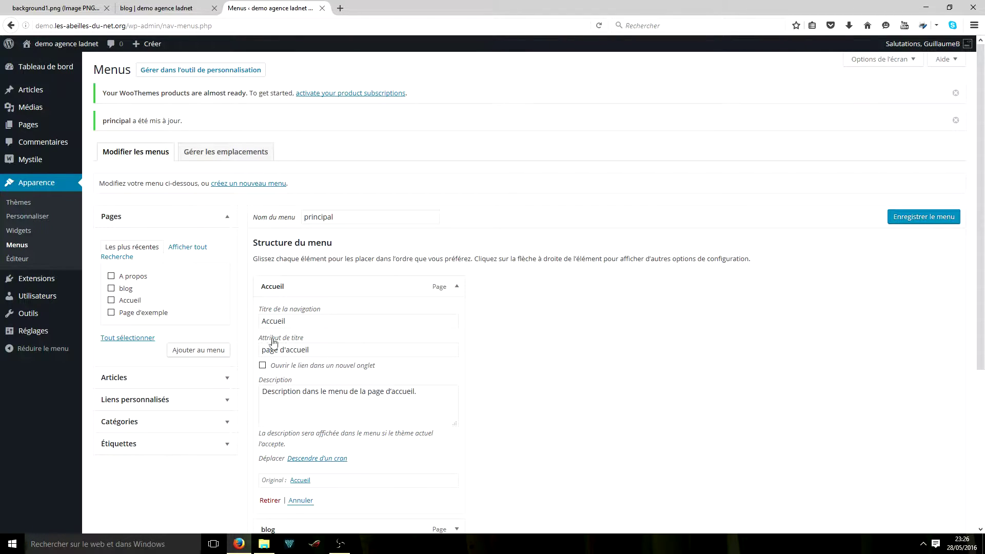
click(188, 8)
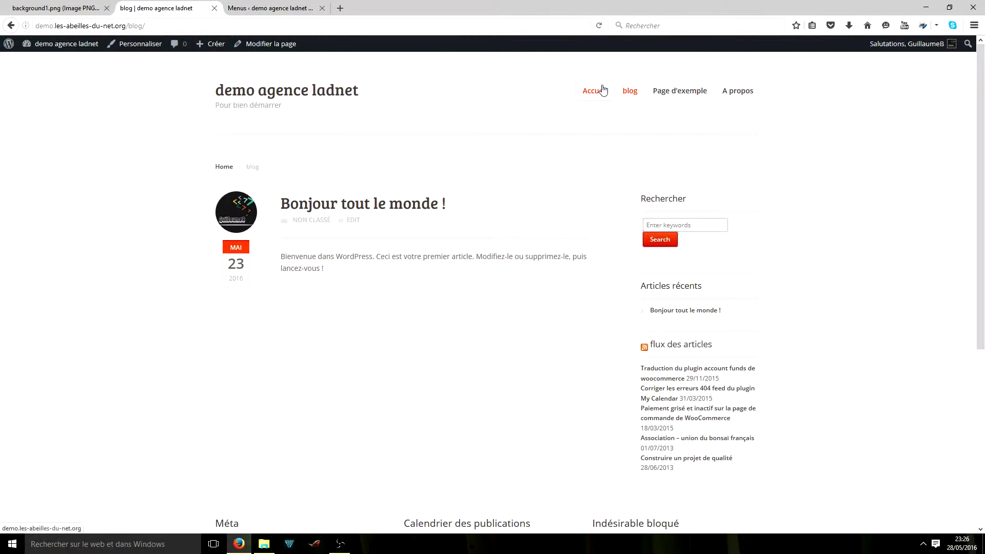
click(249, 7)
scroll(436, 296, down, 3)
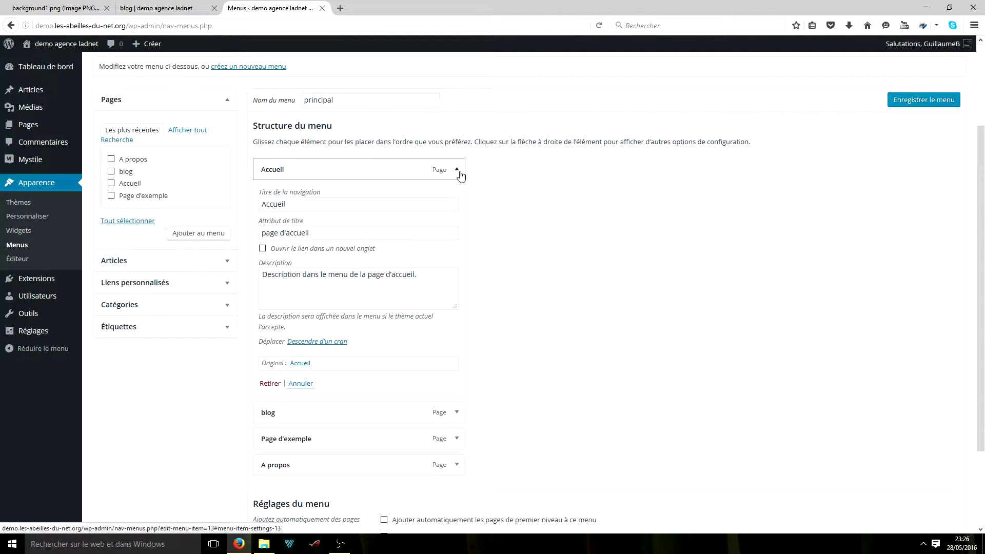
click(459, 174)
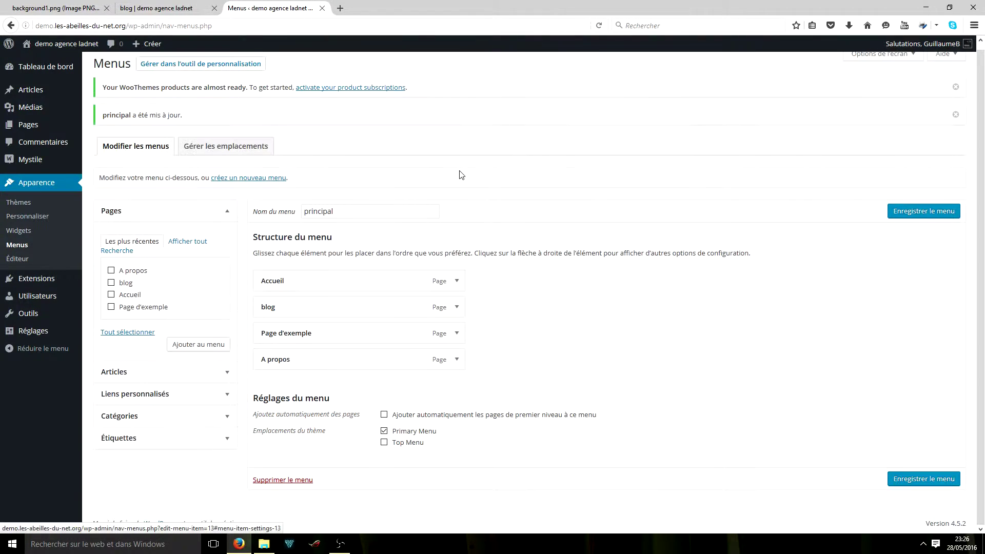
Step: Examine the blog item's title attribute field in the menu structure and check the blog link's tooltip on the live site
click(456, 306)
scroll(462, 287, down, 2)
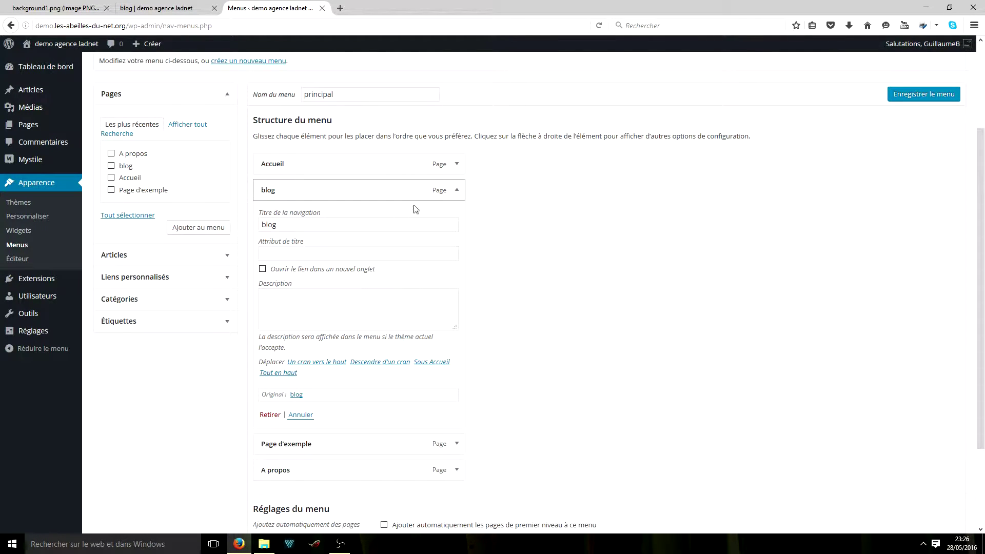
click(288, 254)
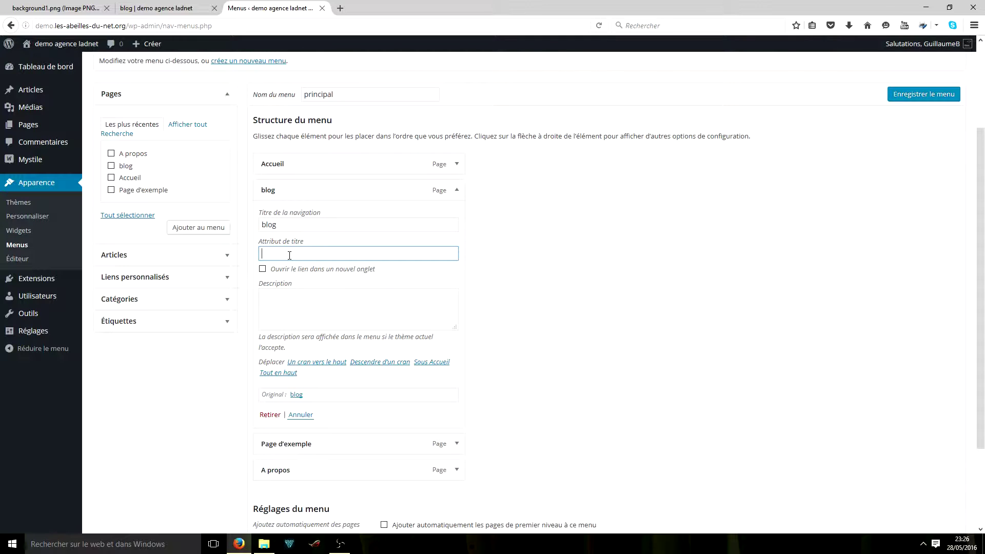
click(458, 190)
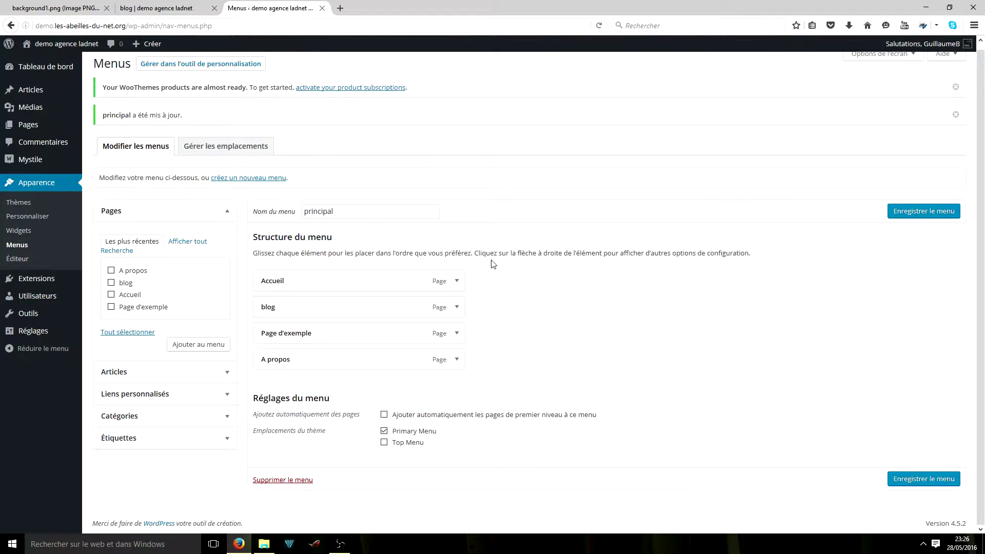
click(169, 8)
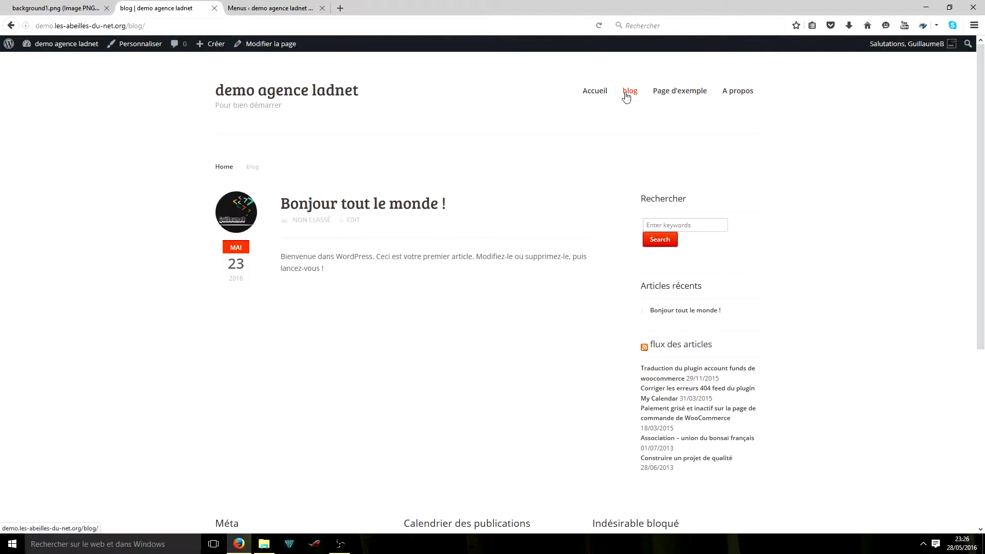
click(271, 8)
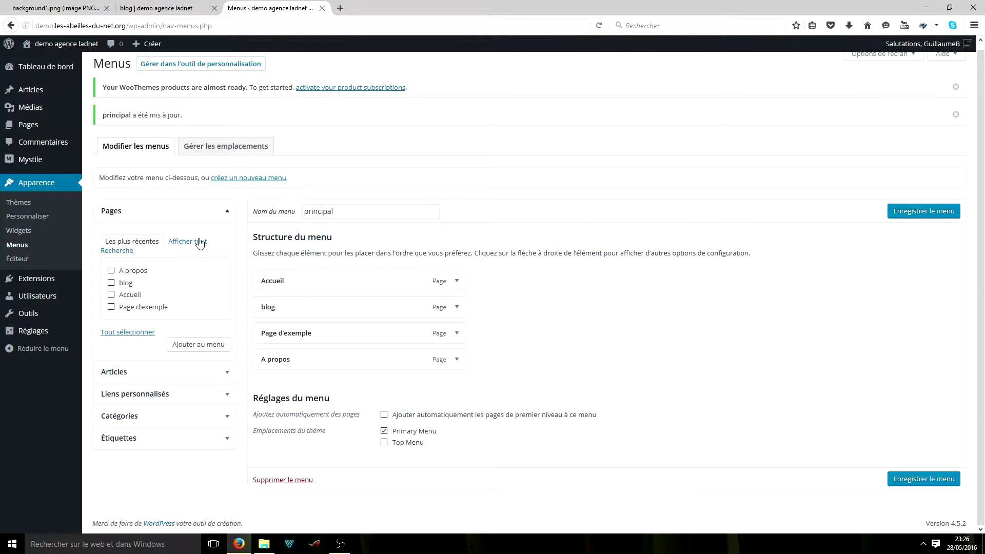
Step: Add the category Non classé to the menu and place it as a top-level item between blog and Page d'exemple
click(227, 373)
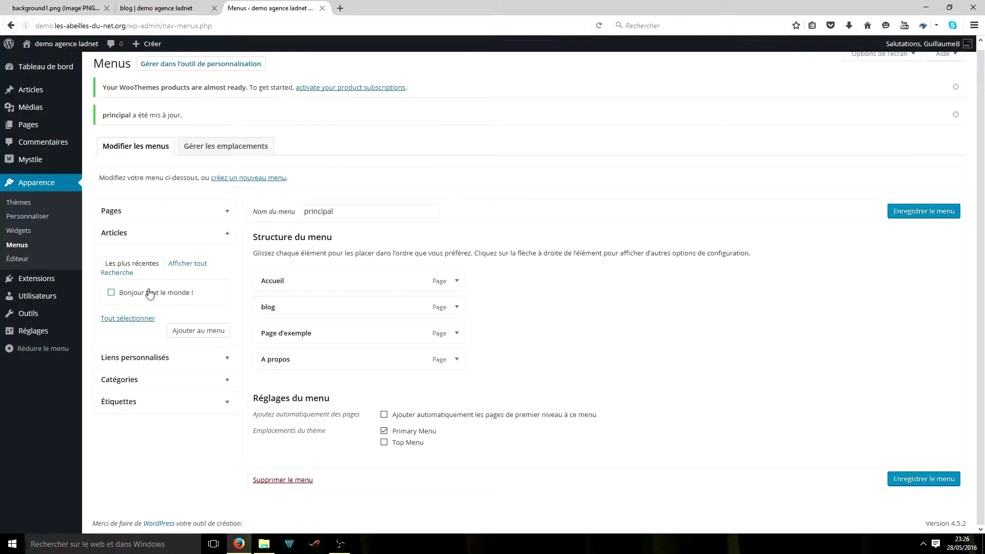
click(227, 233)
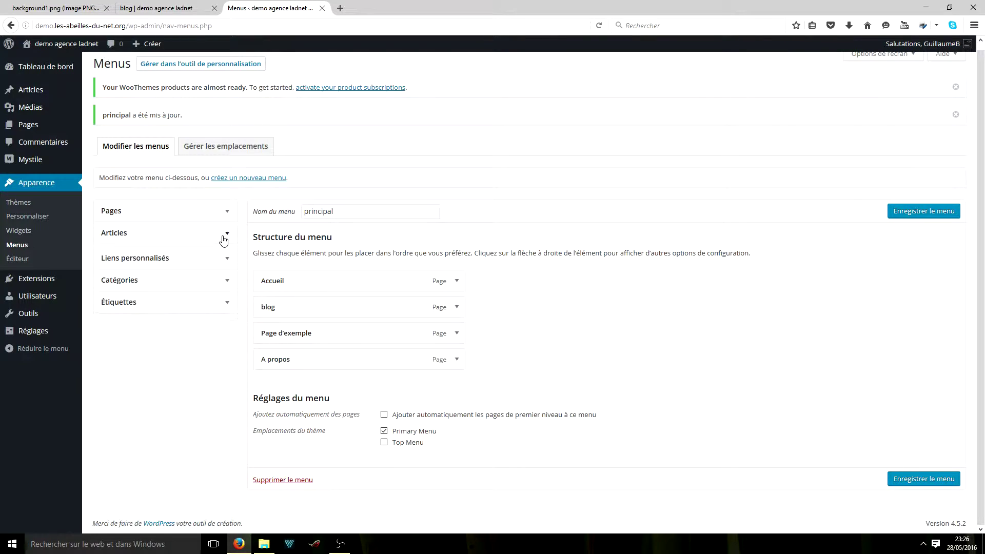
click(227, 278)
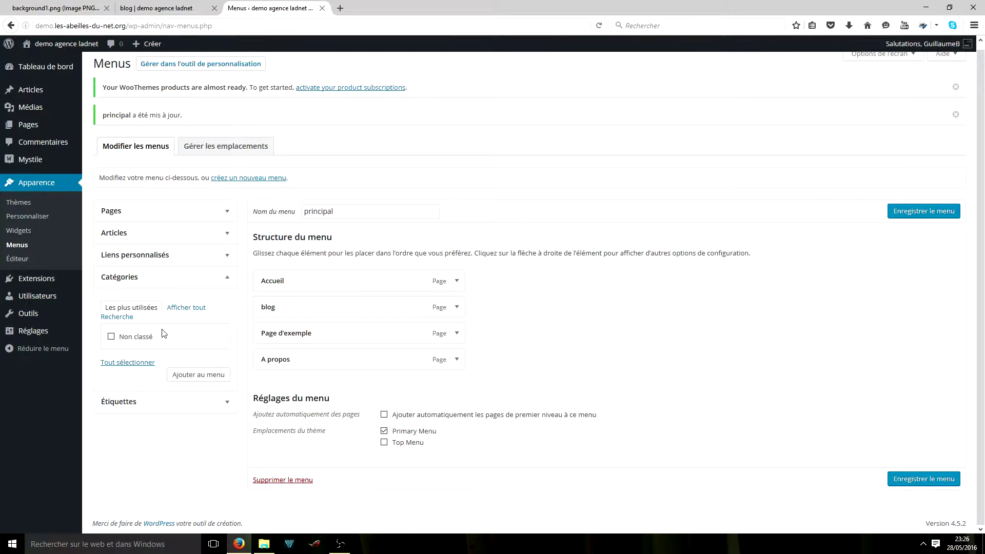
click(124, 343)
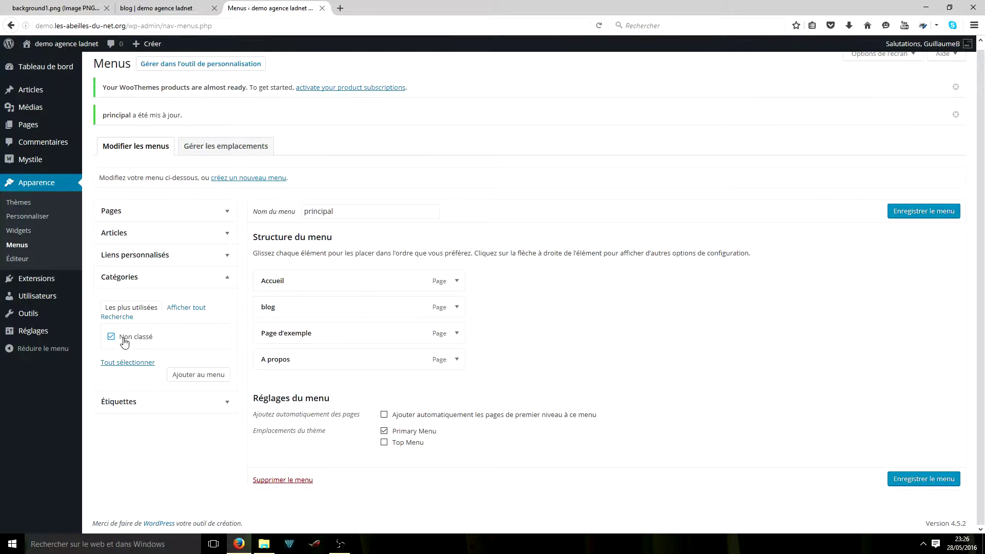
click(196, 380)
drag(278, 389, 278, 335)
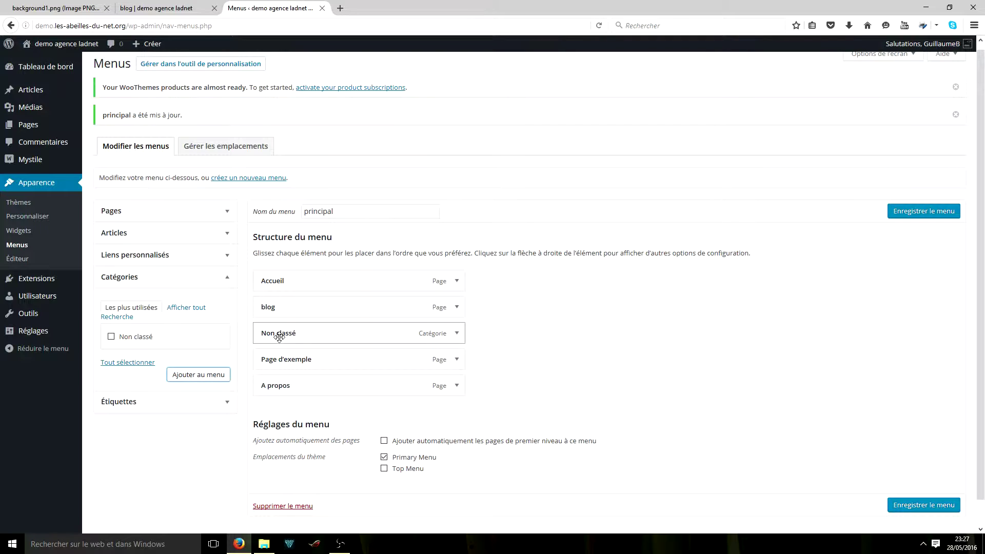
drag(279, 337, 299, 337)
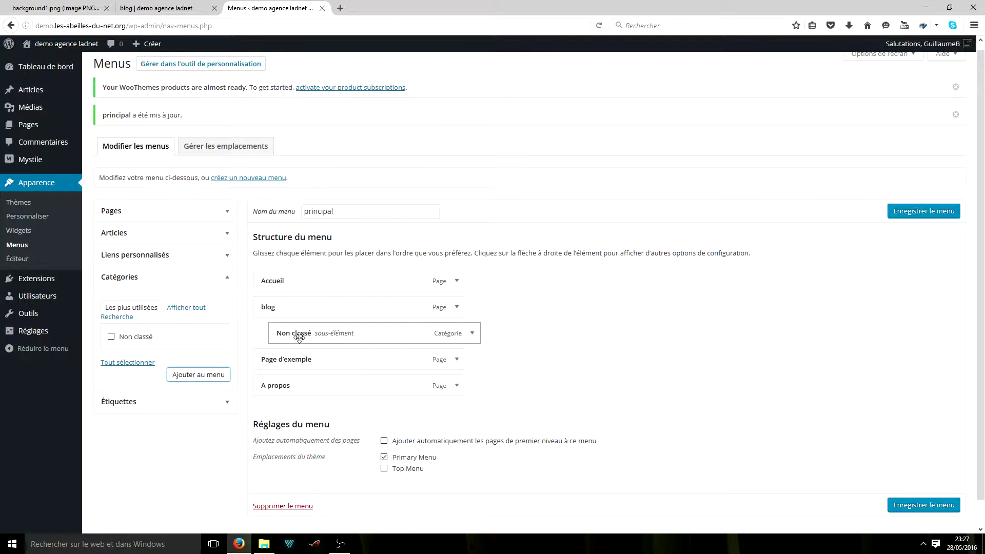
drag(300, 339, 283, 338)
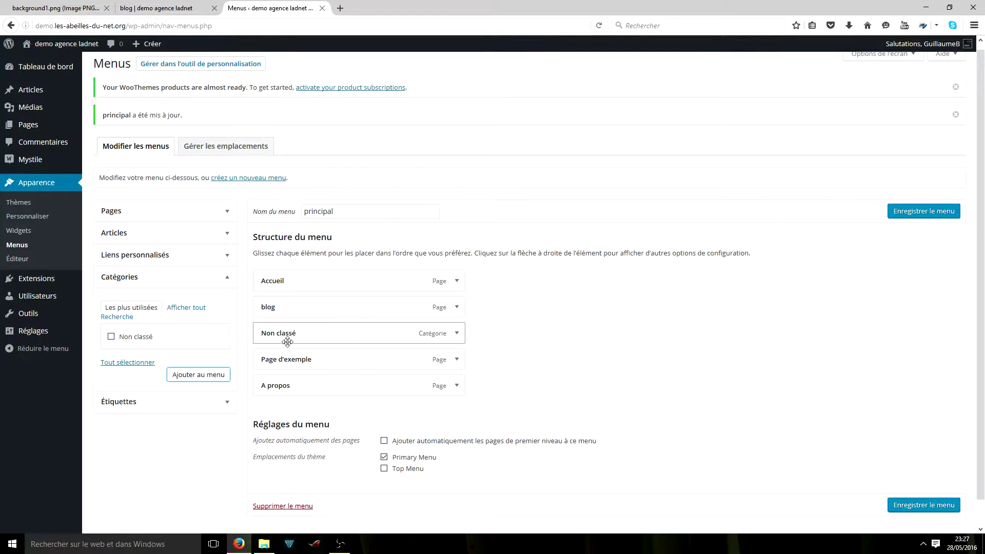
Step: Save the menu and reload the live site to check the position of the Non classé category
click(903, 213)
click(164, 8)
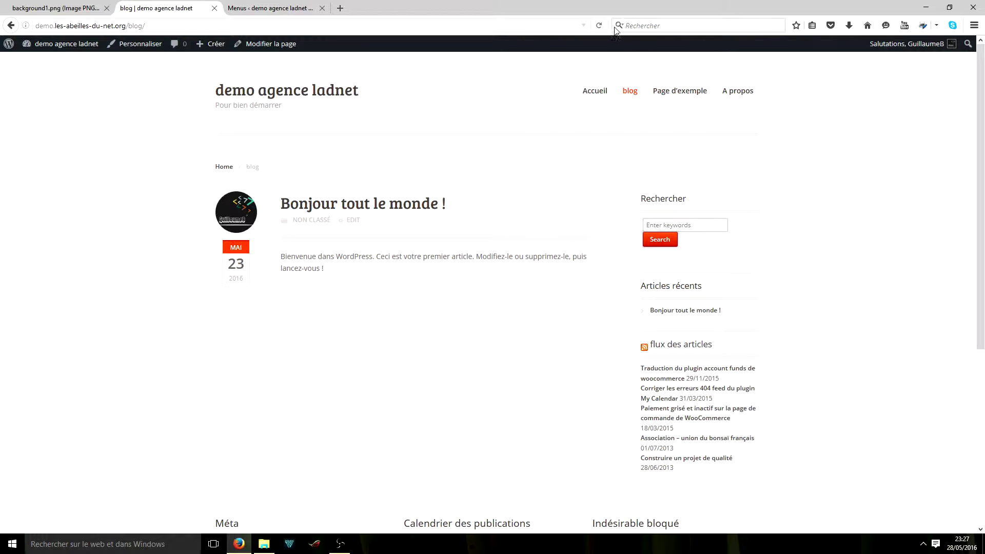
click(598, 25)
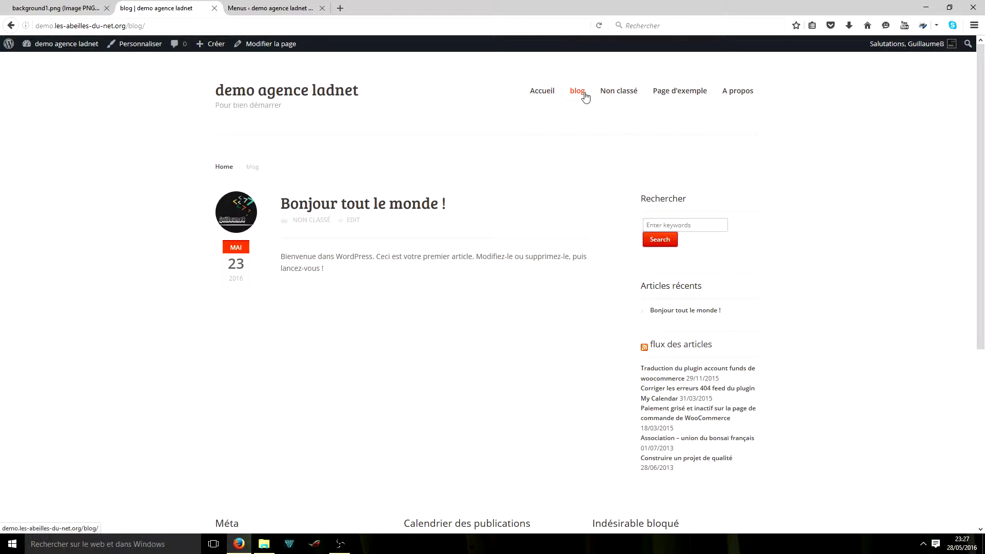
Step: Nest Non classé as a sub-item under blog in the menu structure, save the menu and dismiss the admin notices
click(244, 8)
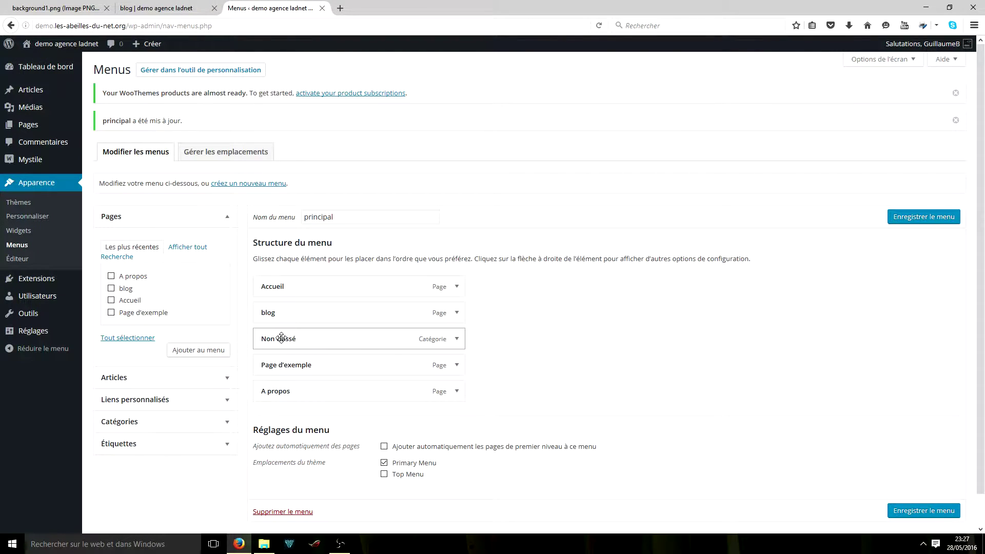
drag(281, 337, 307, 338)
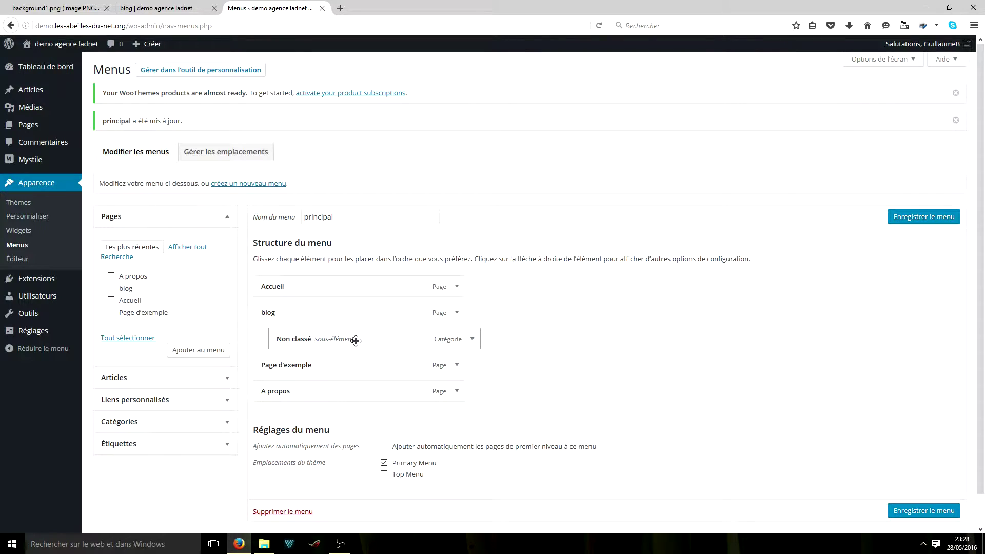
click(918, 218)
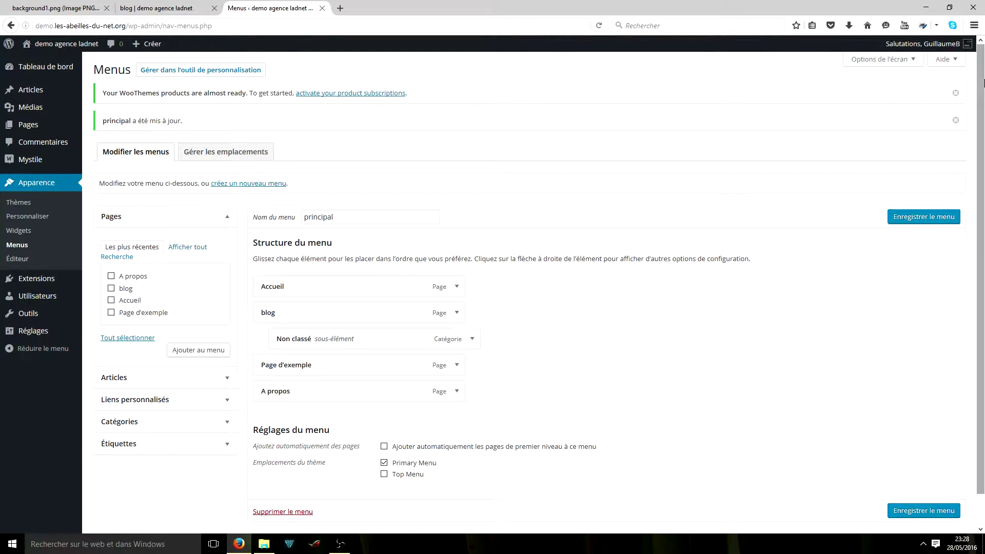
click(956, 93)
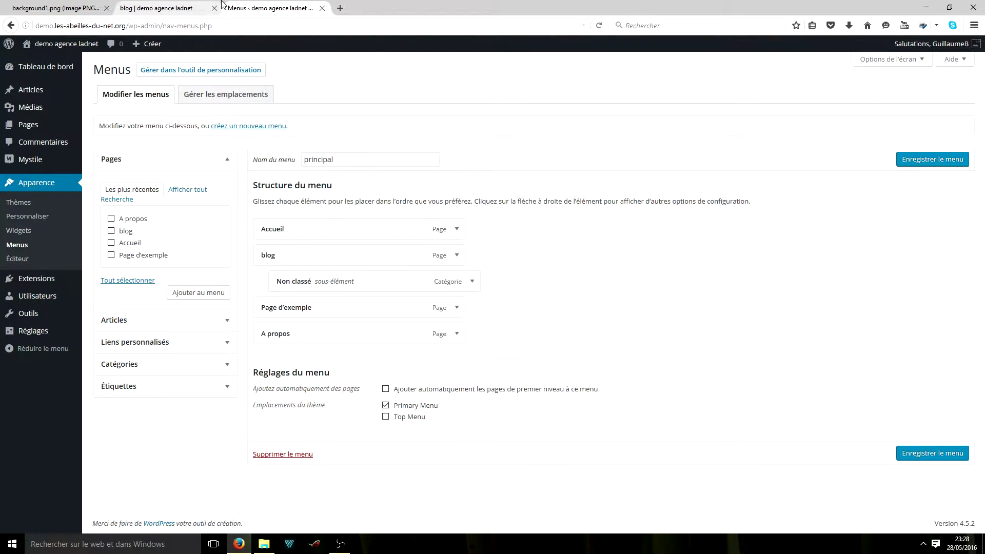
Step: Reload the live site, check where Non classé sits under blog in the navigation, and open the Accueil page
click(156, 8)
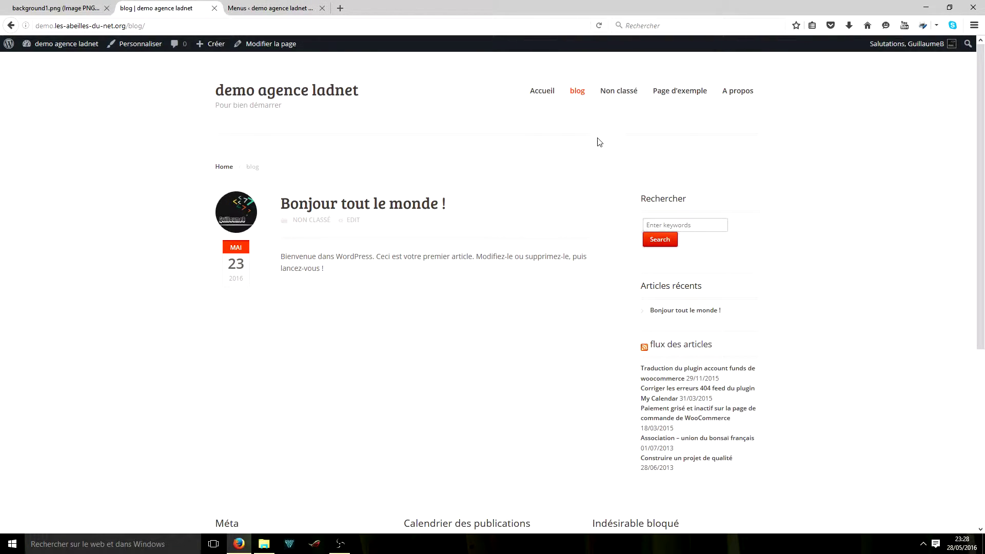
click(600, 25)
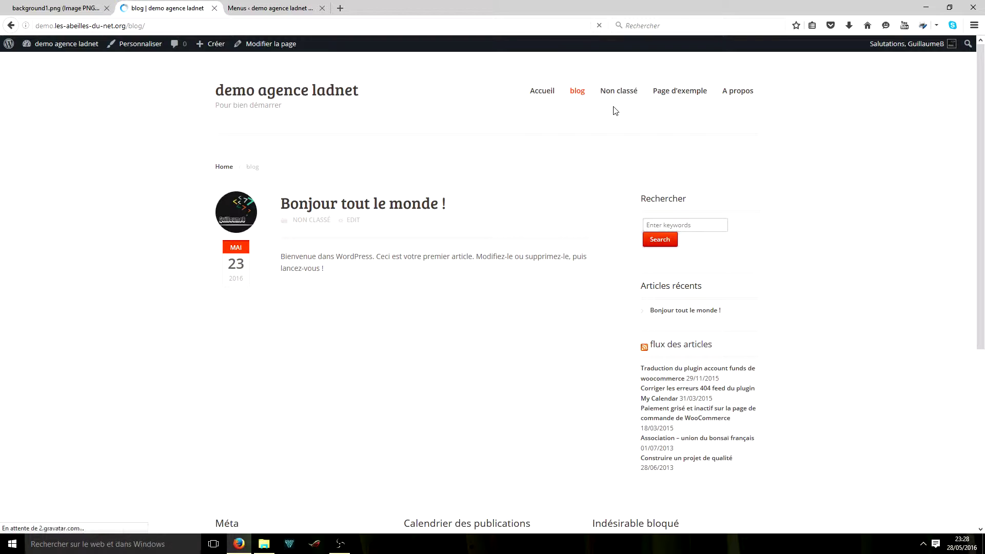
mouse_move(637, 98)
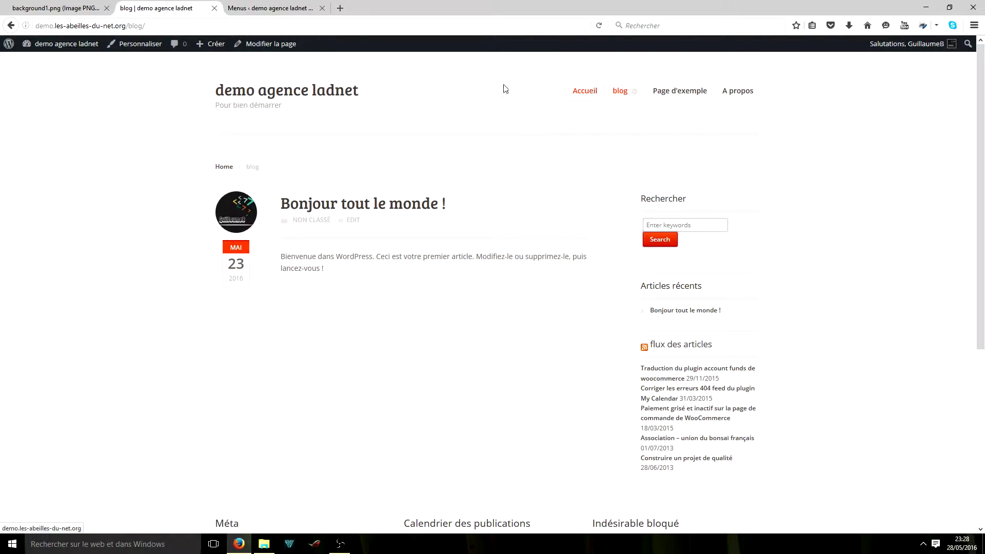
click(584, 91)
Step: Try nesting Page d'exemple beneath Non classé in the menu structure and return it to the top level
click(284, 6)
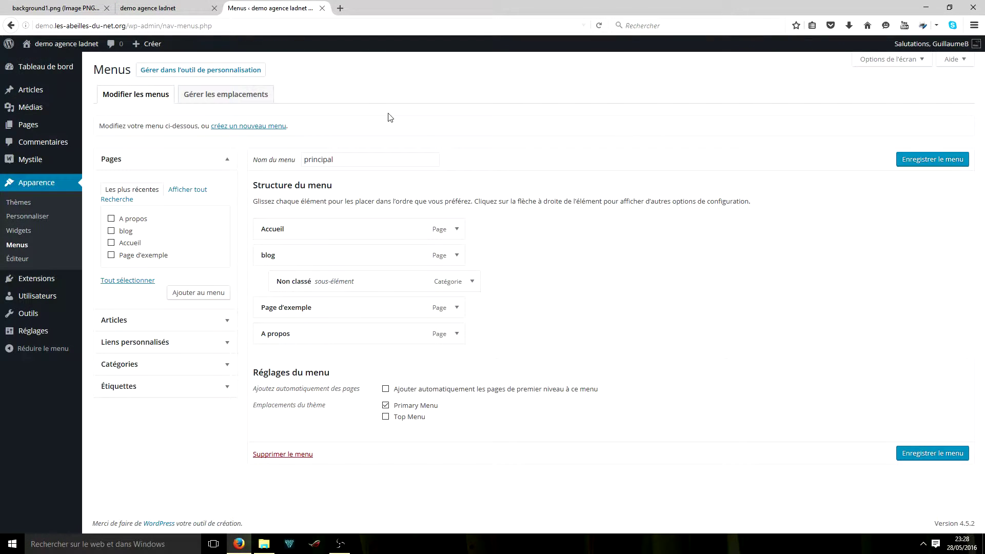
drag(293, 306, 332, 310)
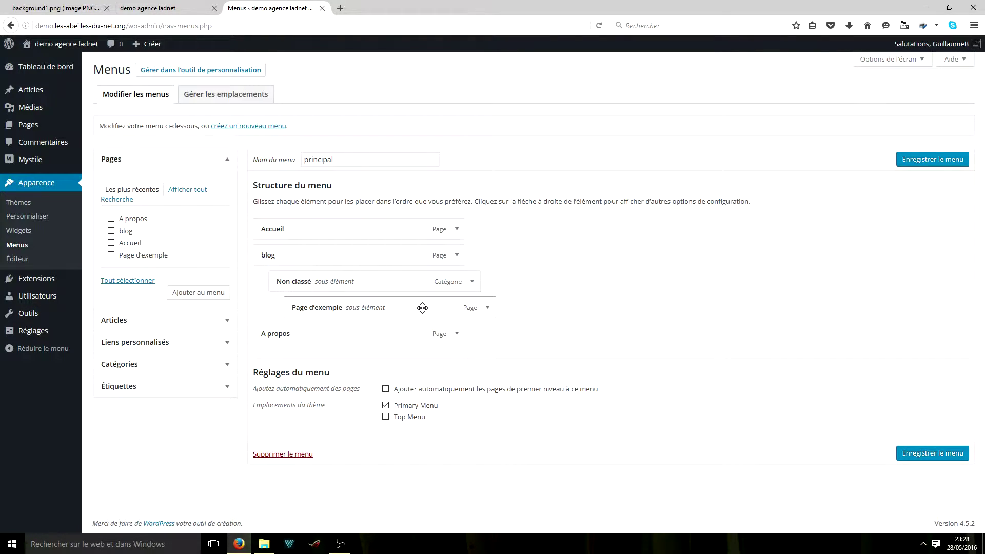
drag(396, 309, 370, 309)
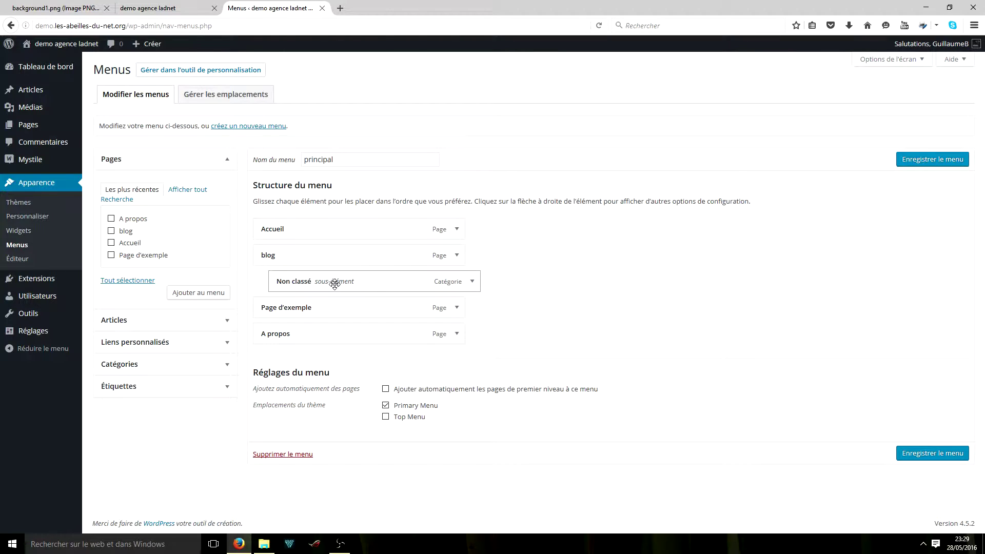
drag(334, 284, 293, 300)
Step: Check the tags available for the menu and open the custom link form at its web address
click(228, 386)
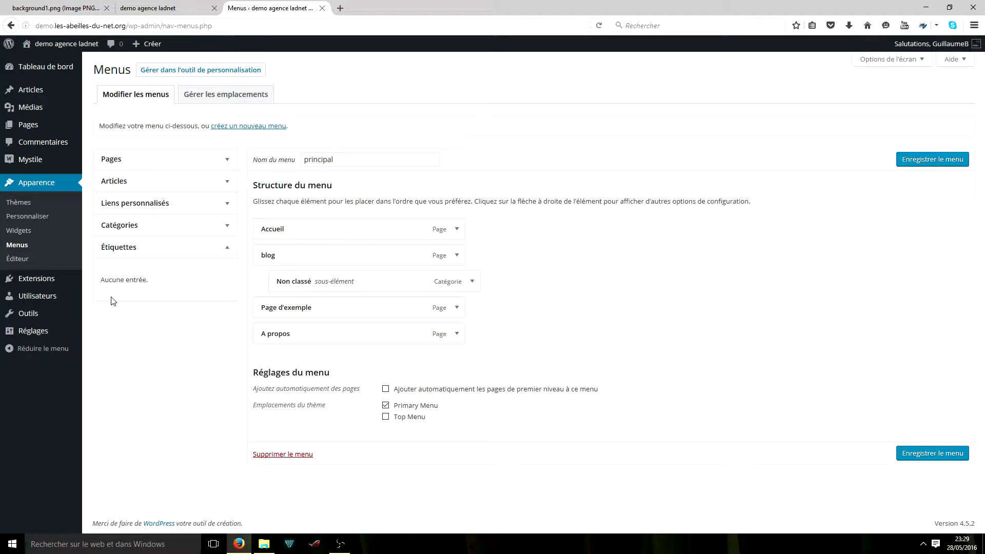
click(228, 251)
click(226, 205)
click(189, 237)
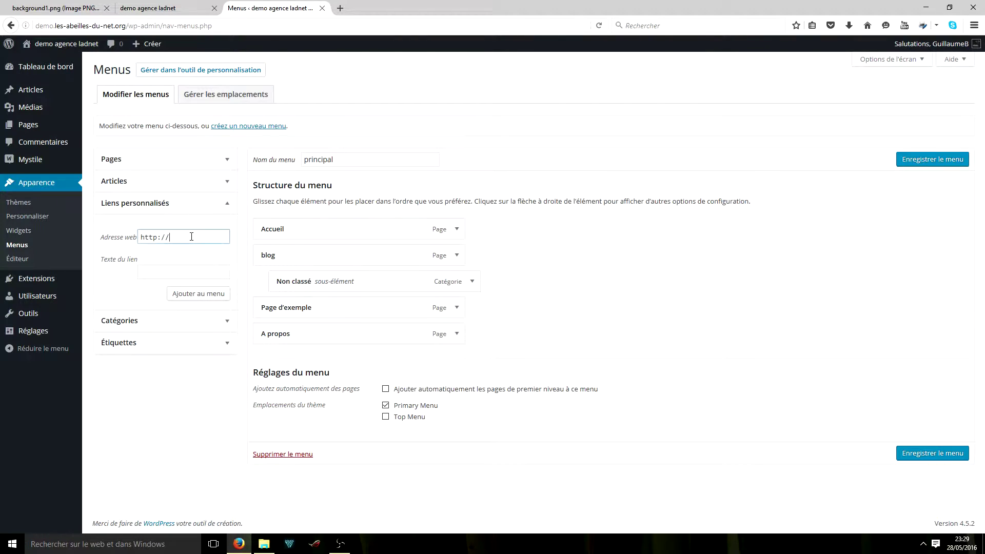
Step: Search the web for twitter, open Twitter's site, copy its address and return to the menu editor
click(340, 8)
text(twitter)
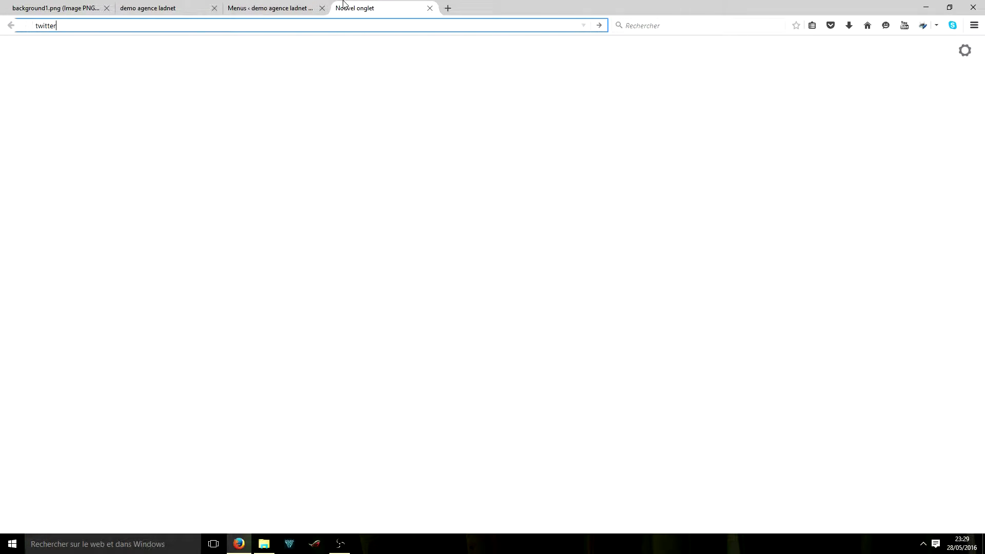
key(Return)
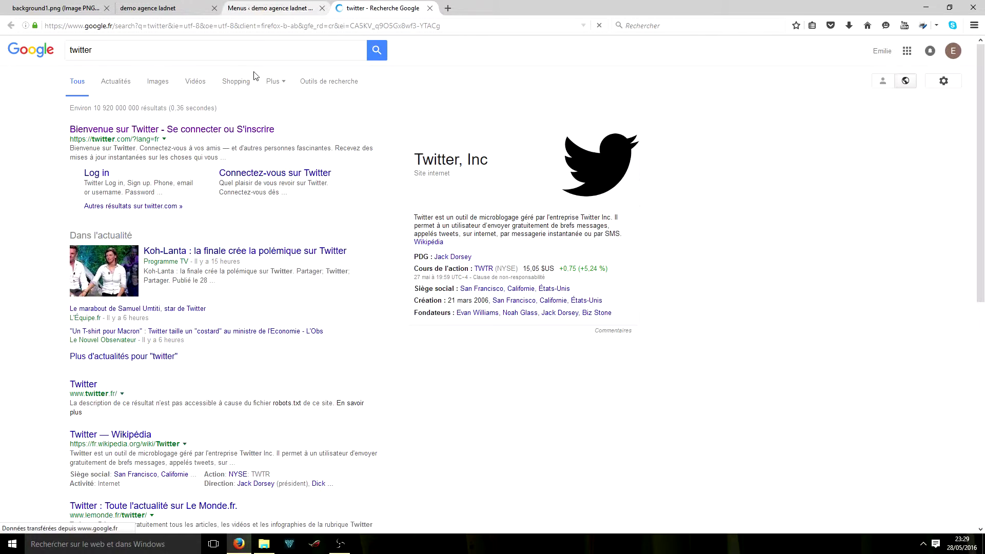
click(158, 131)
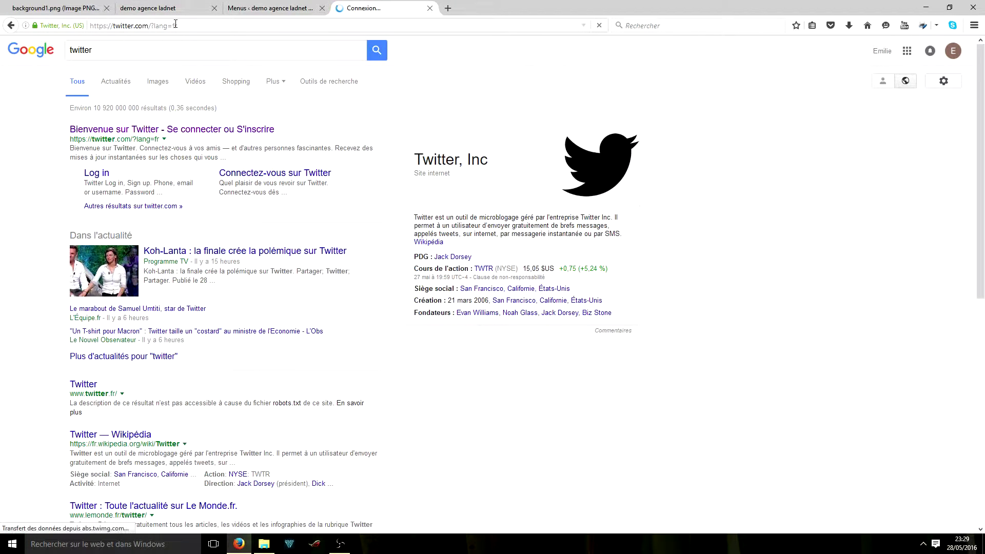
click(212, 24)
key(ctrl+c)
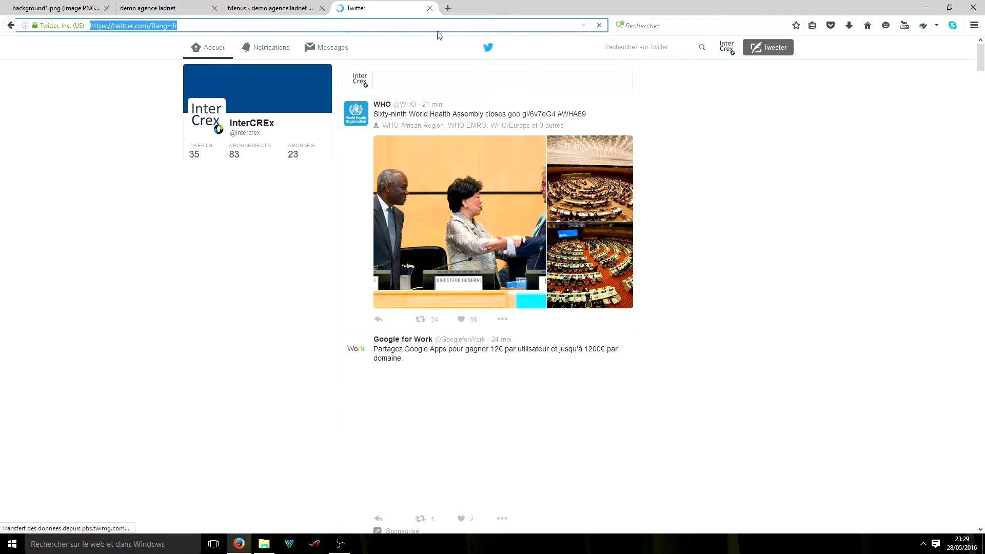
click(430, 8)
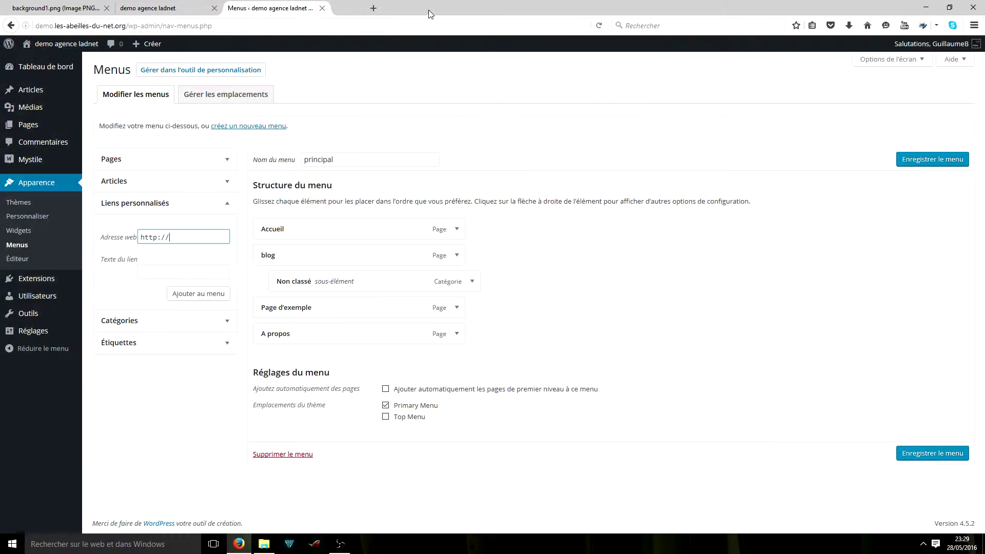
drag(190, 237, 131, 237)
key(ctrl+v)
click(158, 272)
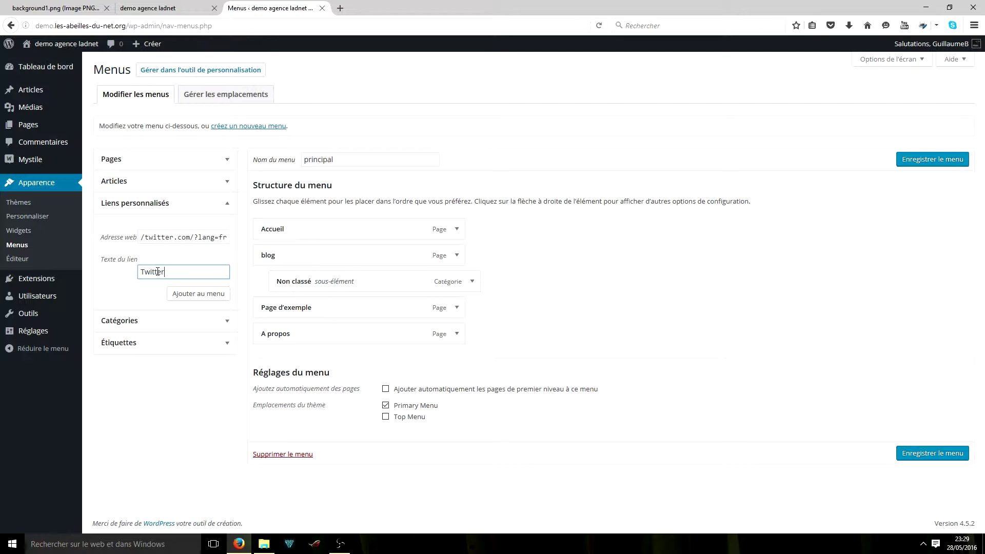
click(180, 295)
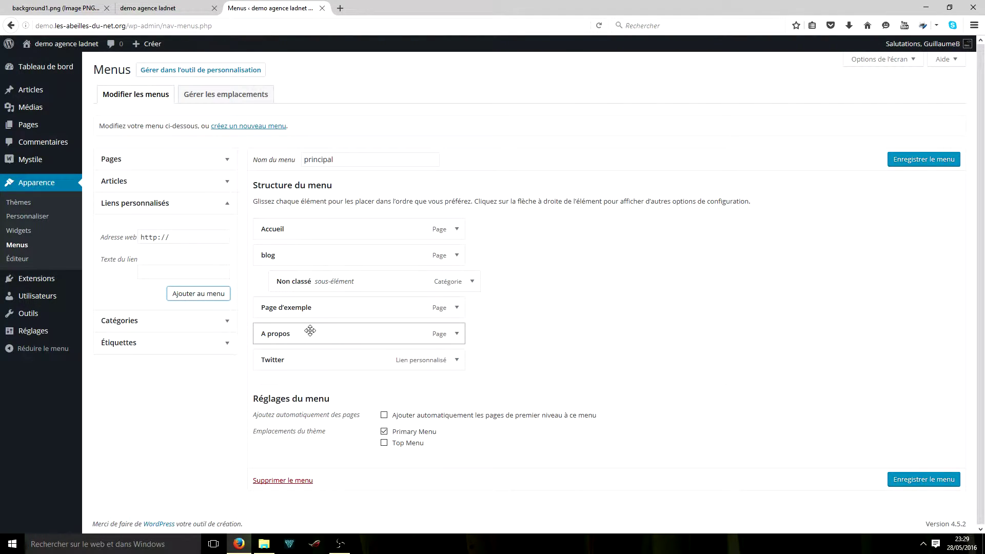
Step: Save the menu, reload the live site and test the Twitter link before returning to the site
click(913, 480)
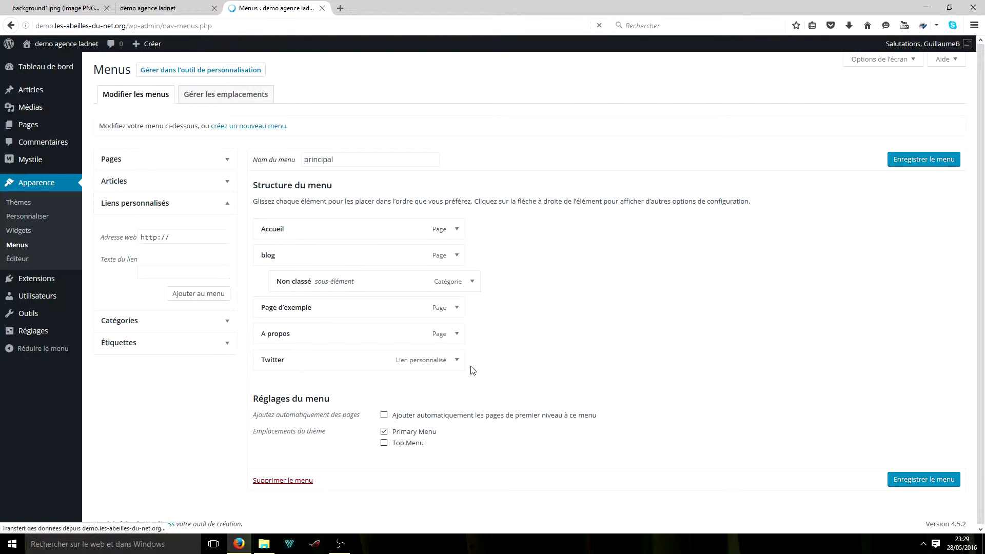
click(178, 13)
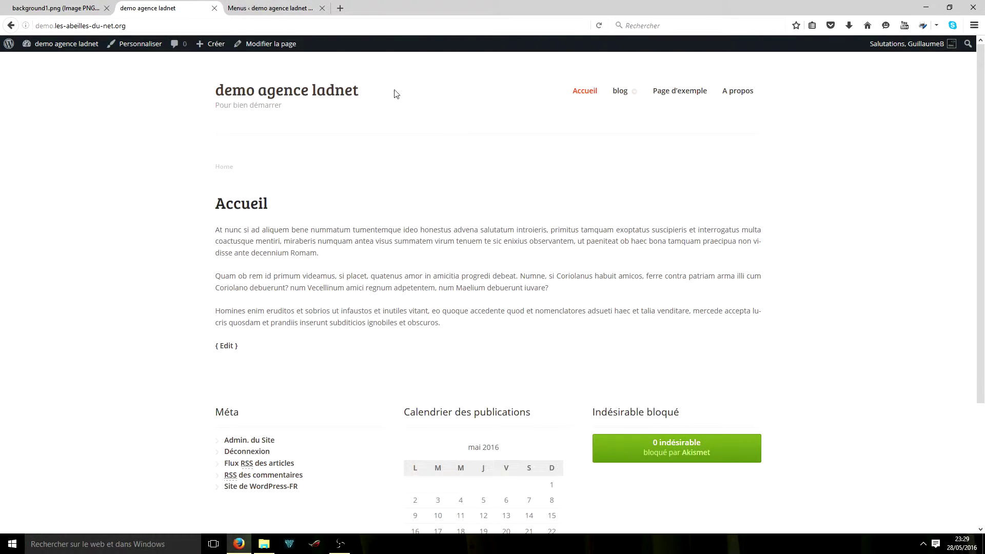
click(599, 25)
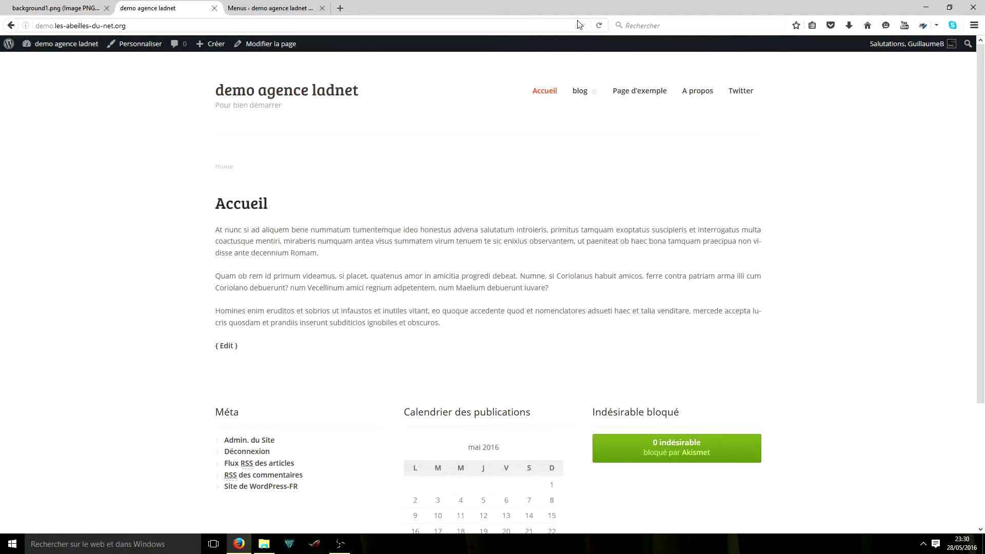
click(750, 94)
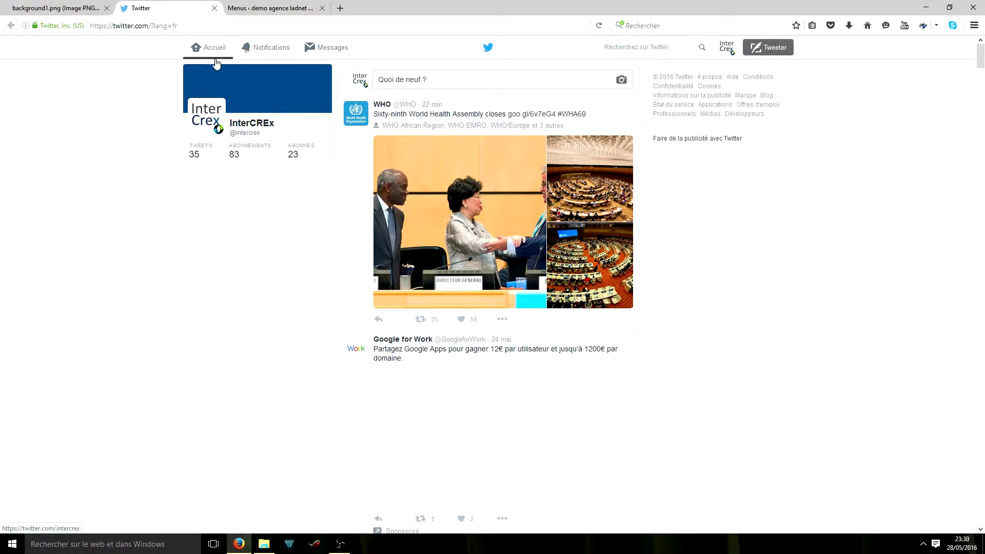
key(alt+Left)
Step: Set the Twitter item in the menu structure to open its link in a new tab
click(299, 7)
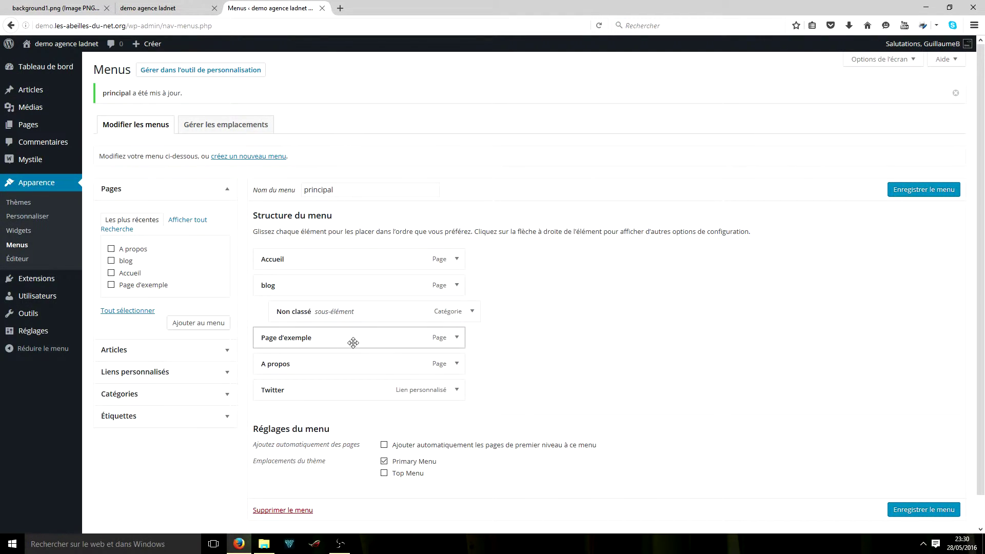
click(457, 392)
scroll(458, 396, down, 5)
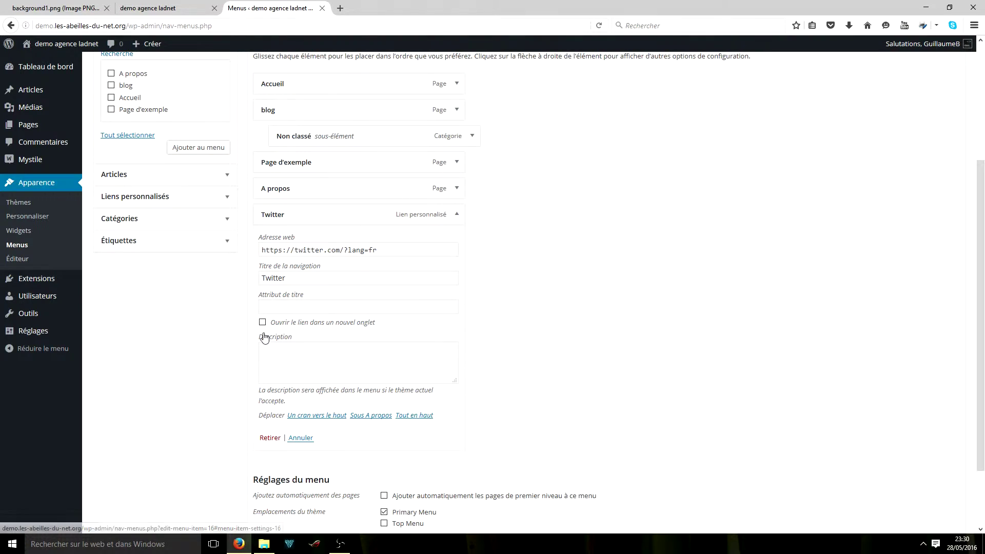
click(263, 322)
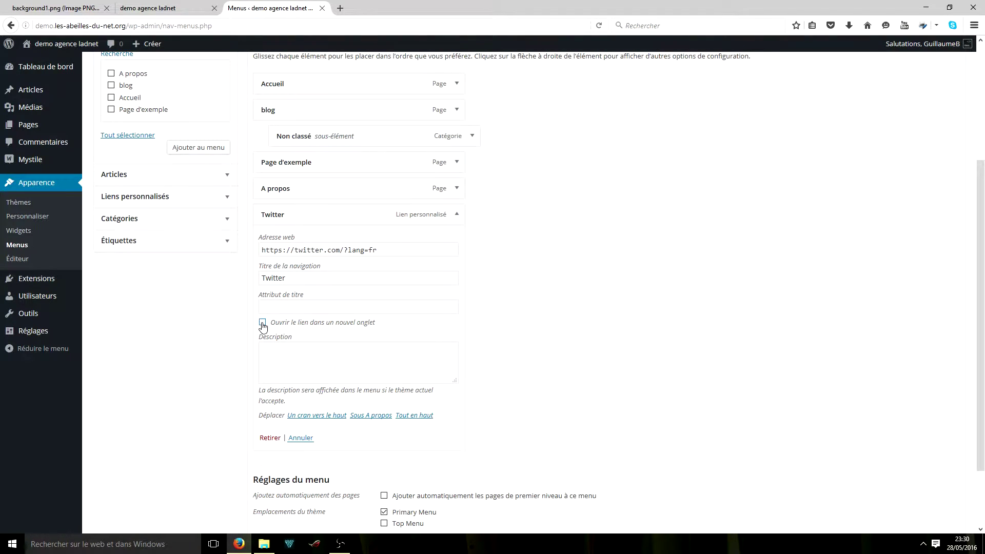
Step: Set the Twitter item's title attribute to "Suivez-nous!" and collapse its settings
click(294, 304)
text(Dé)
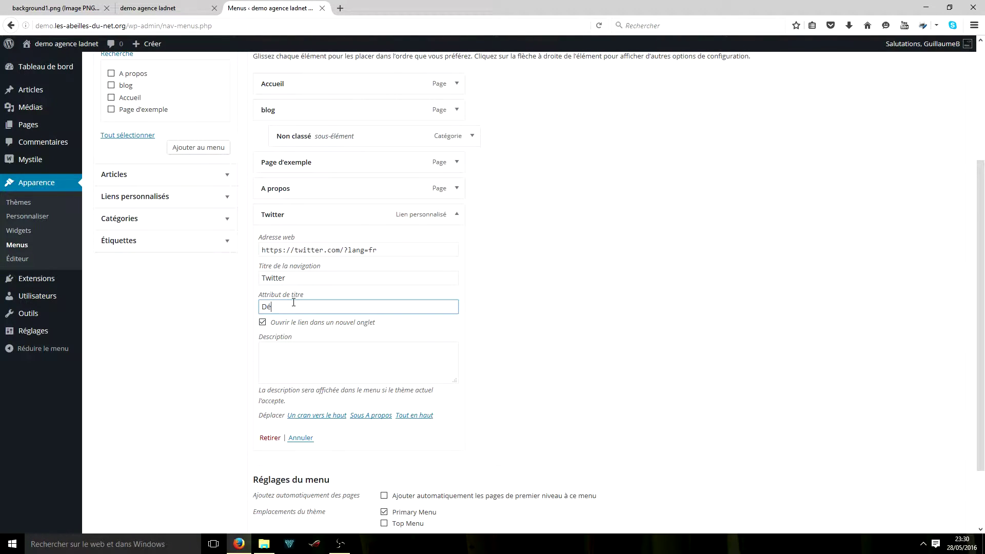
text(couvrez notre twitter)
drag(388, 305, 125, 302)
text(Suivez-nous!)
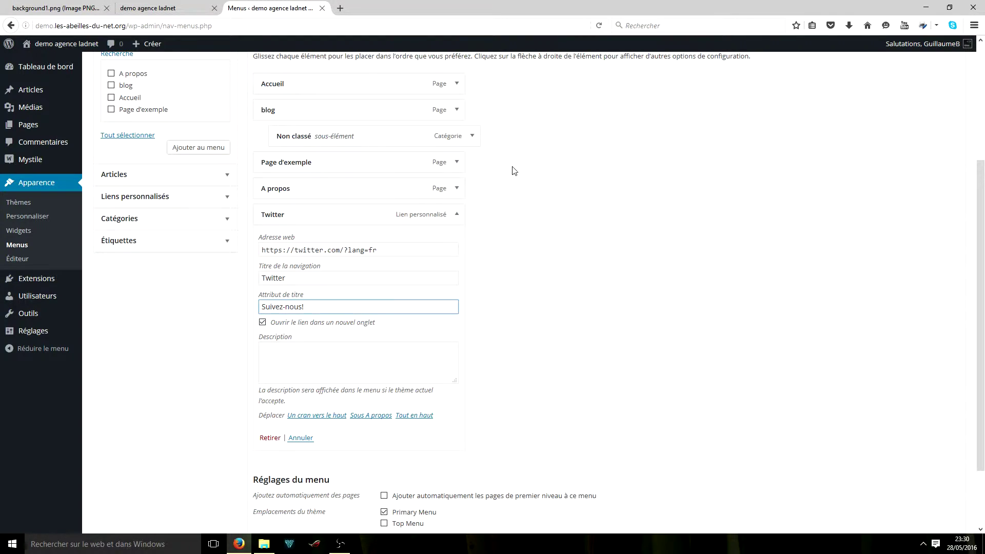
click(458, 213)
Step: Save the menu, reload the live site and test that the Twitter link opens in a new tab
click(927, 482)
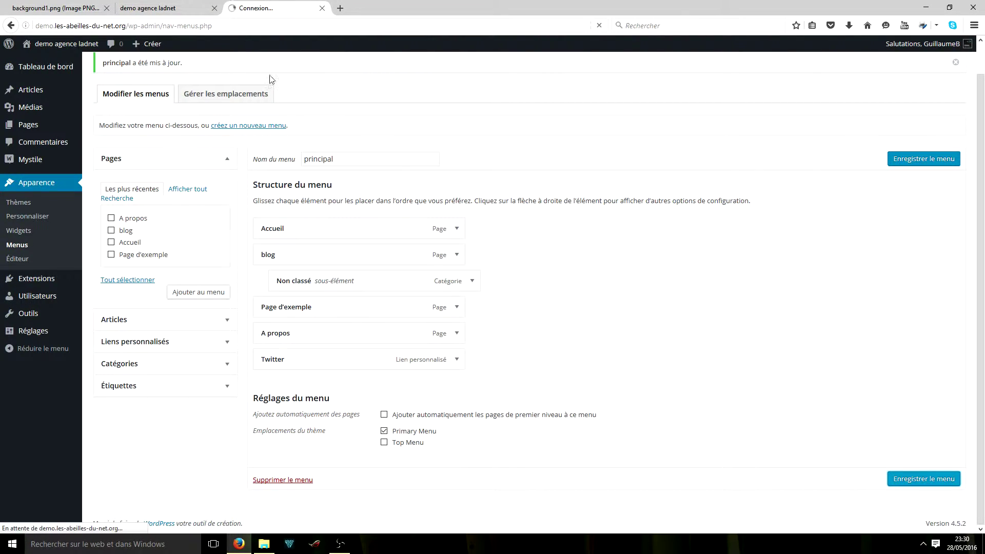
click(148, 8)
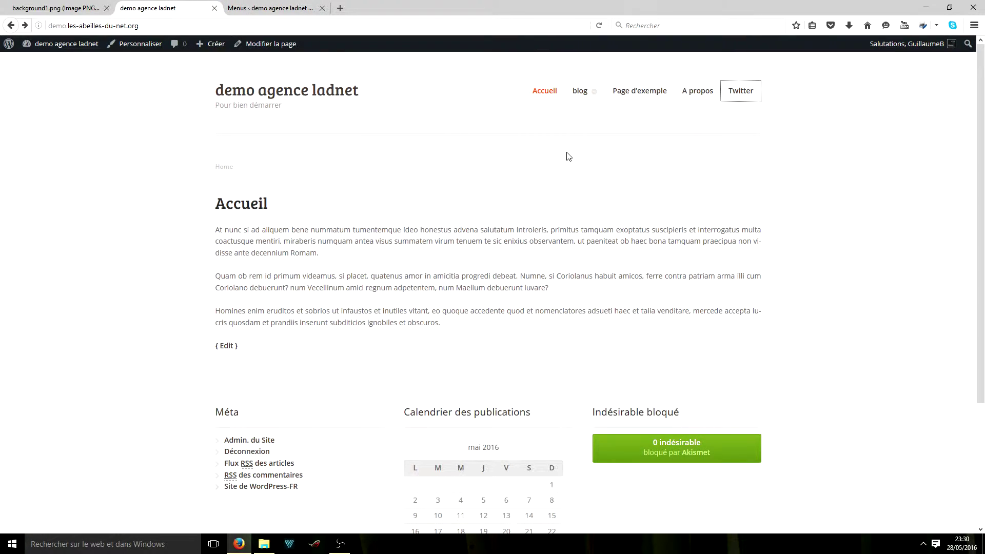
key(F5)
click(743, 93)
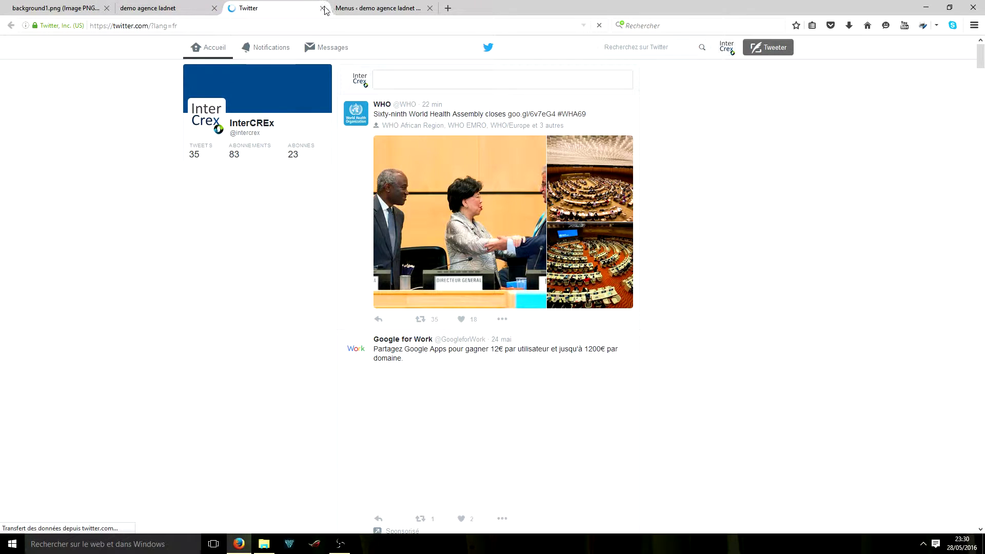
click(324, 8)
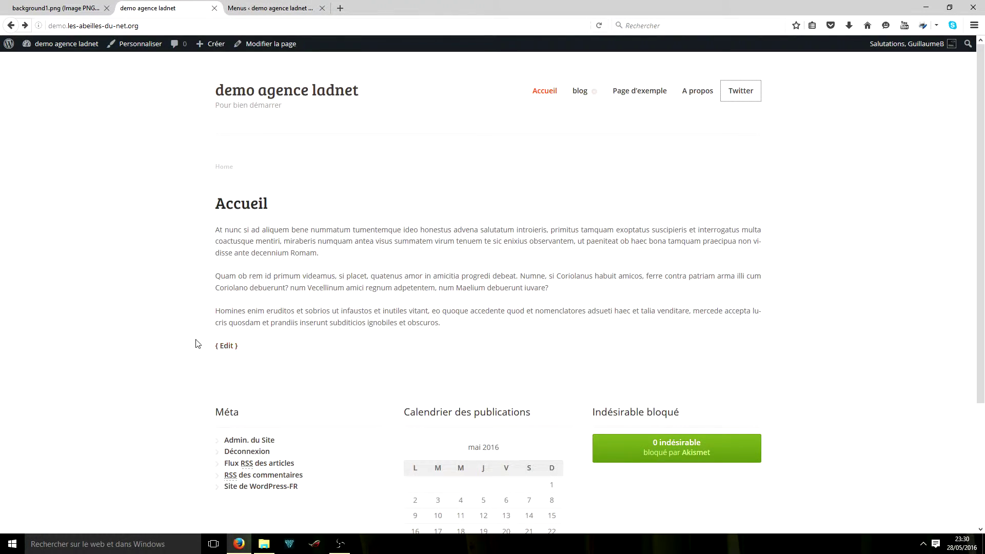
scroll(198, 344, down, 5)
scroll(195, 344, up, 5)
click(280, 11)
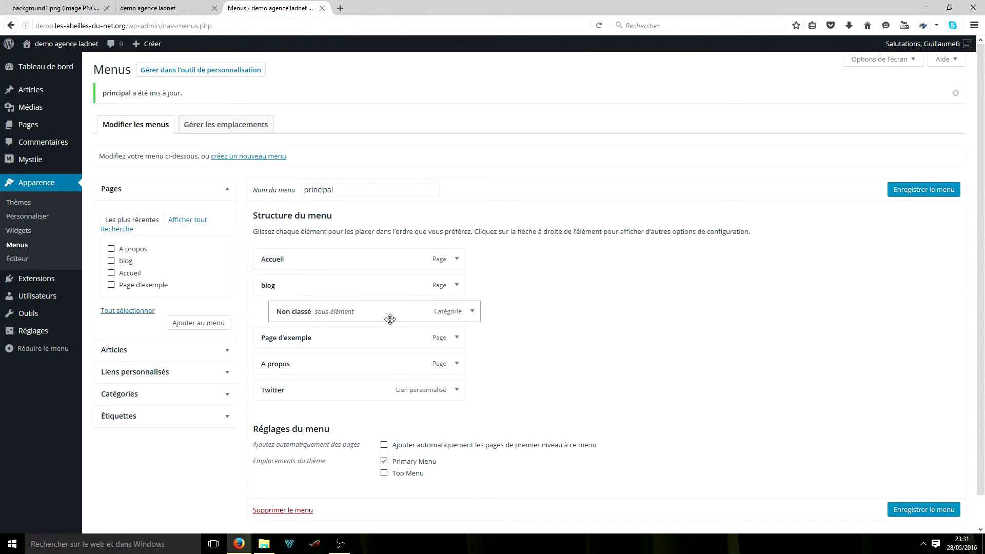
scroll(516, 311, down, 1)
scroll(515, 309, down, 1)
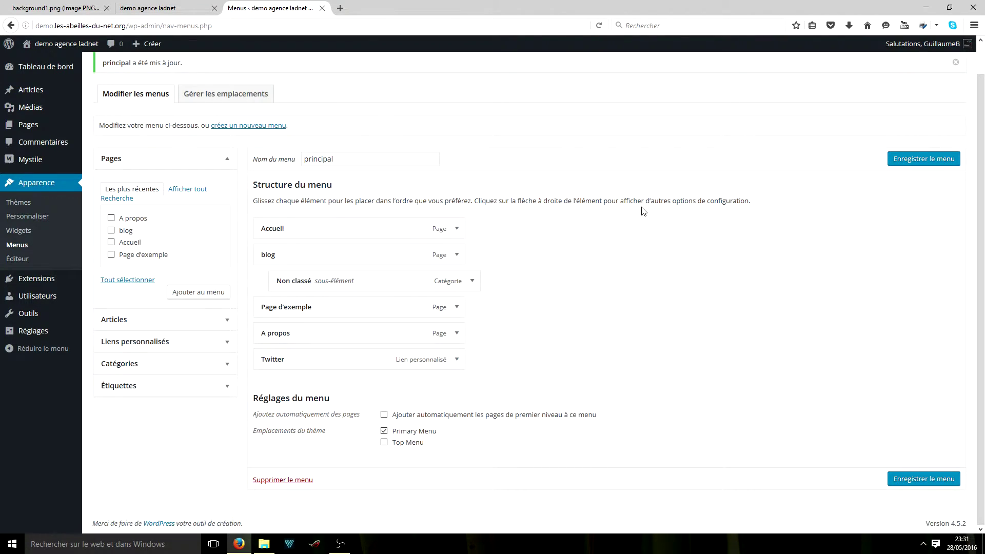
click(56, 7)
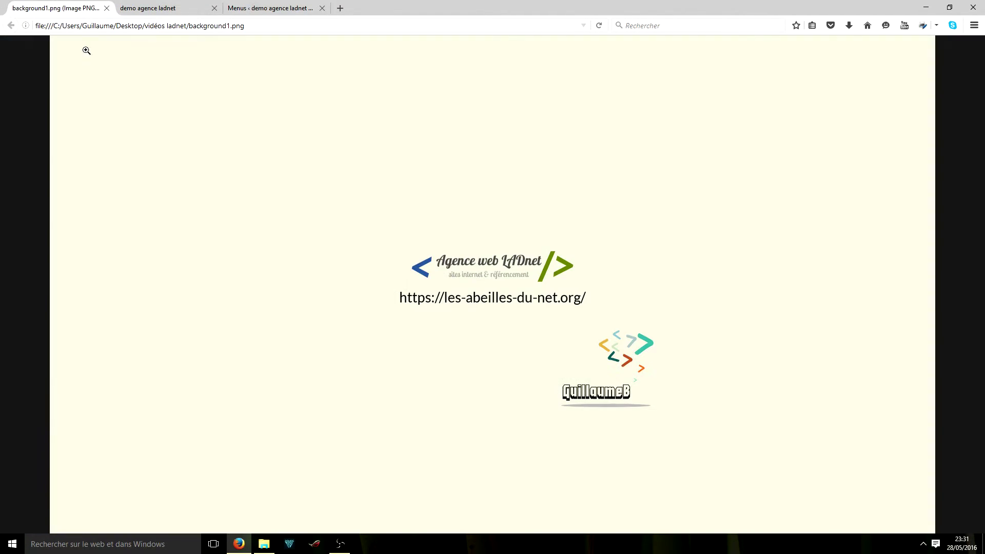